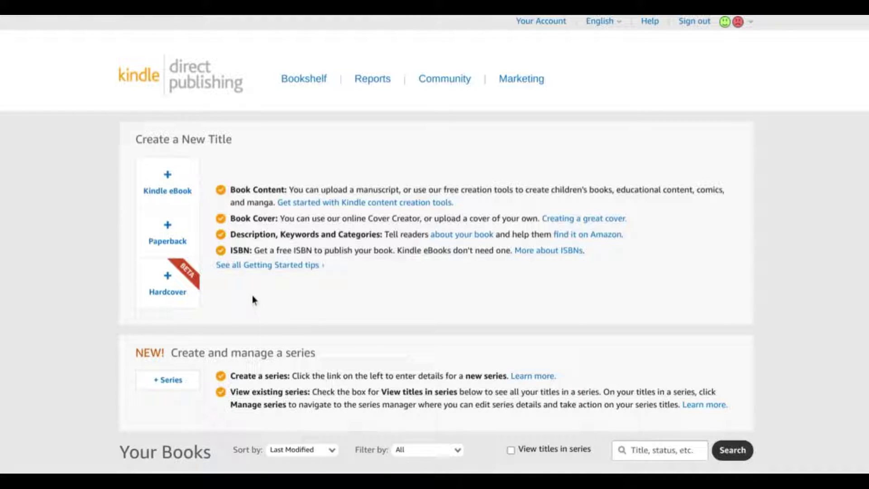
Step: Start a new hardcover title in Amazon KDP
{"action": "left_click", "coordinate": [173, 279]}
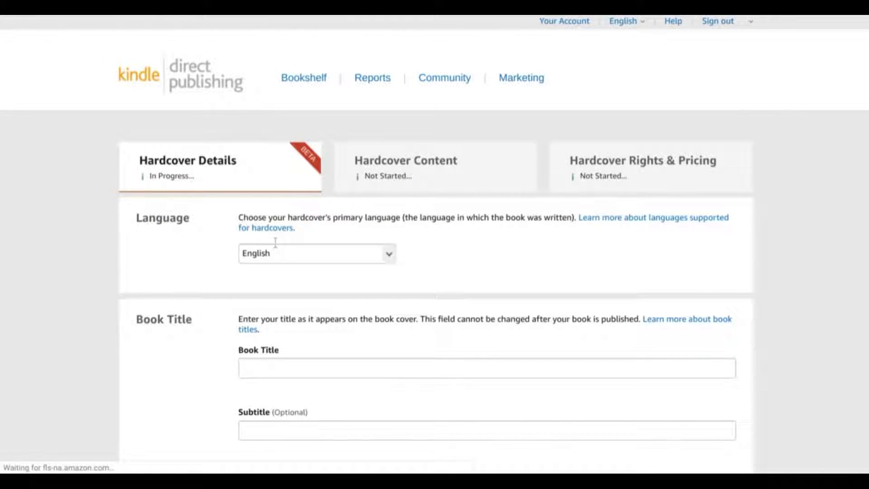
{"action": "triple_click", "coordinate": [193, 161]}
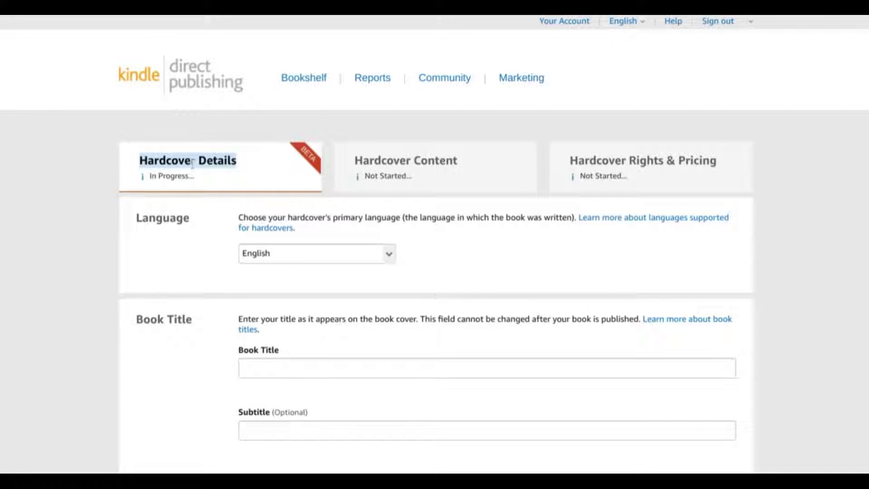
{"action": "double_click", "coordinate": [418, 156]}
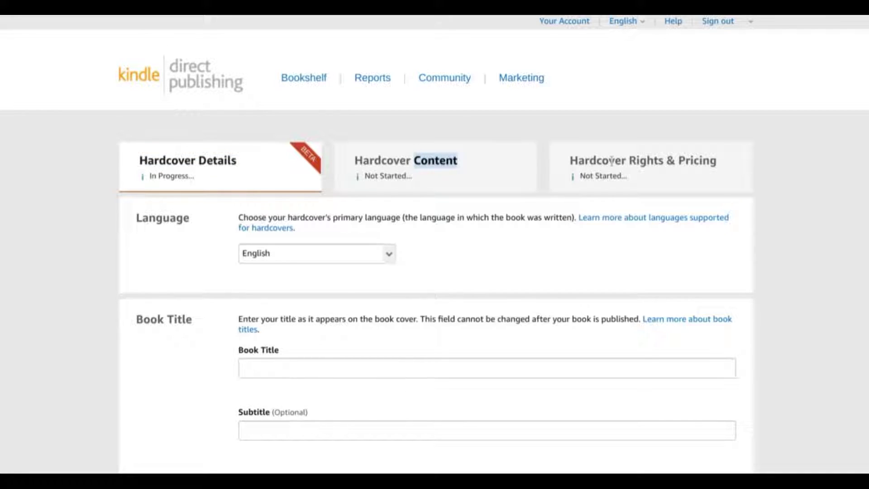
{"action": "left_click", "coordinate": [82, 212]}
Step: Review the Hardcover Details fields: Language, Title, Series, Author, Description and Keywords
{"action": "scroll", "coordinate": [81, 211], "scroll_direction": "down", "scroll_amount": 1}
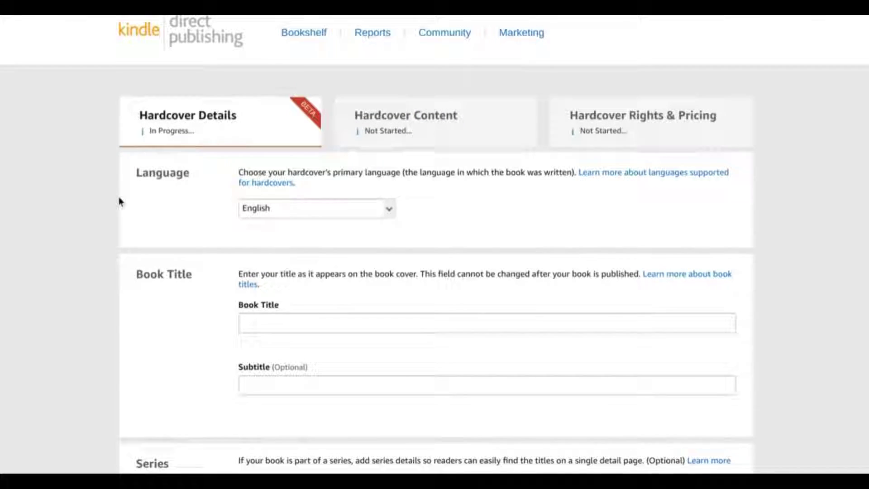
{"action": "scroll", "coordinate": [118, 199], "scroll_direction": "down", "scroll_amount": 1}
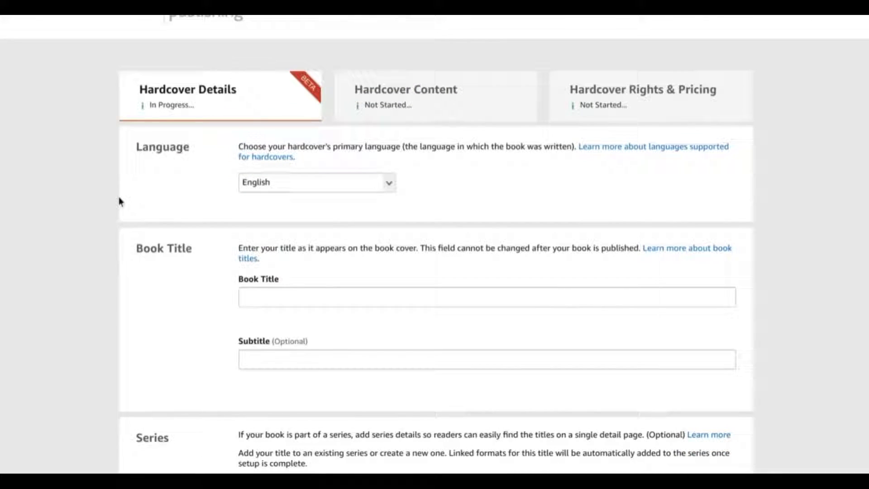
{"action": "scroll", "coordinate": [120, 201], "scroll_direction": "down", "scroll_amount": 2}
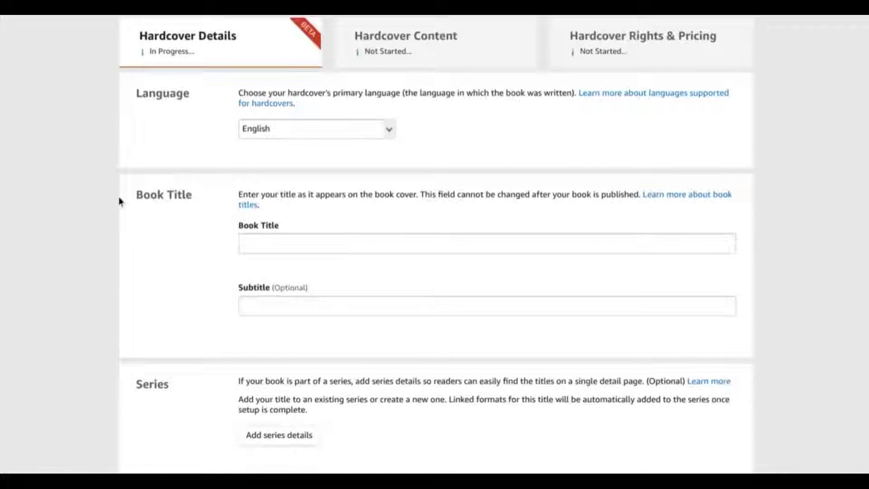
{"action": "scroll", "coordinate": [119, 201], "scroll_direction": "down", "scroll_amount": 9}
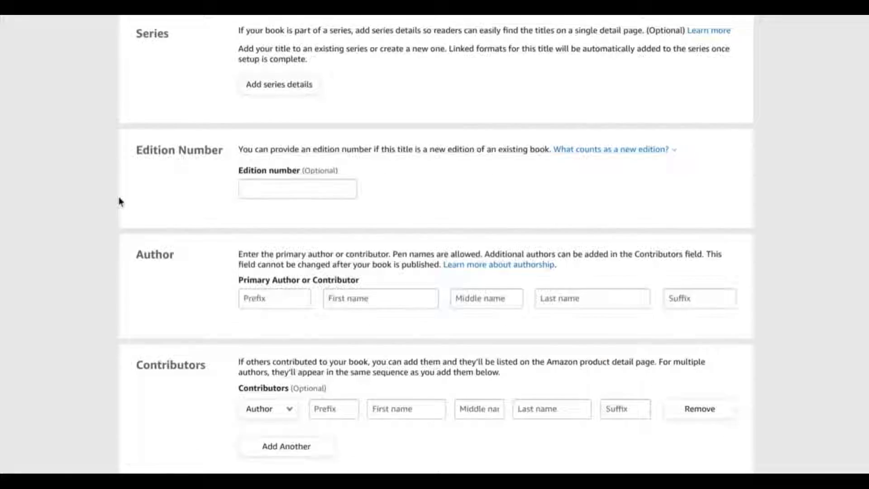
{"action": "scroll", "coordinate": [120, 201], "scroll_direction": "down", "scroll_amount": 18}
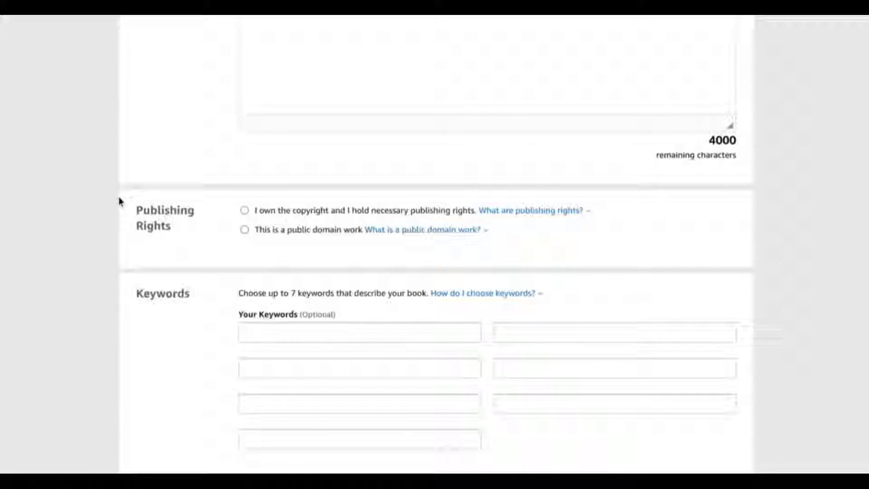
{"action": "scroll", "coordinate": [120, 201], "scroll_direction": "up", "scroll_amount": 20}
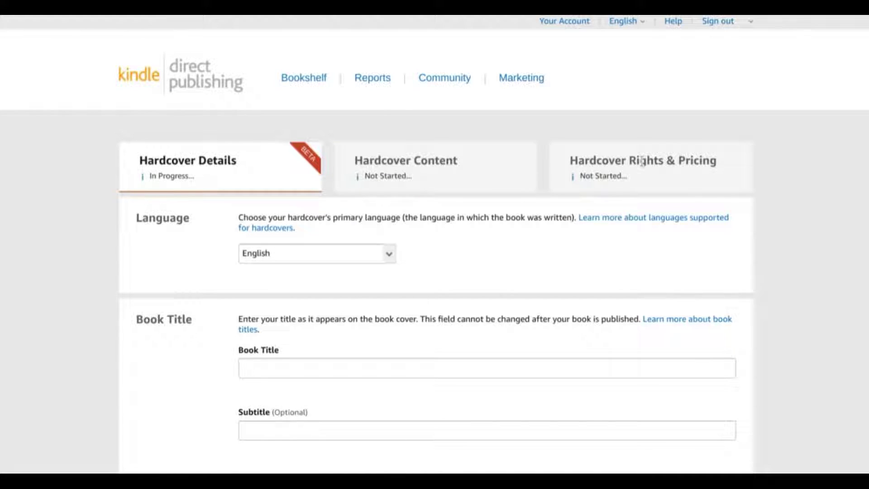
{"action": "scroll", "coordinate": [438, 236], "scroll_direction": "down", "scroll_amount": 1}
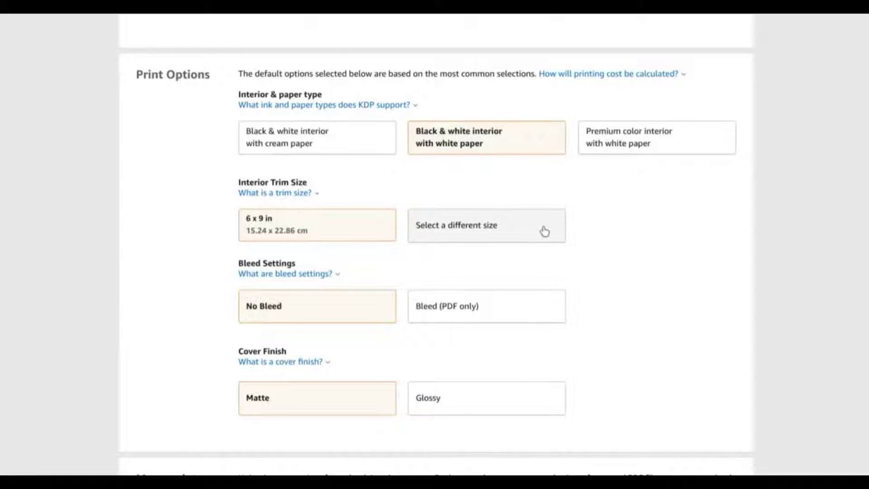
Step: Change the hardcover trim size to 7 x 10 in
{"action": "left_click", "coordinate": [498, 234]}
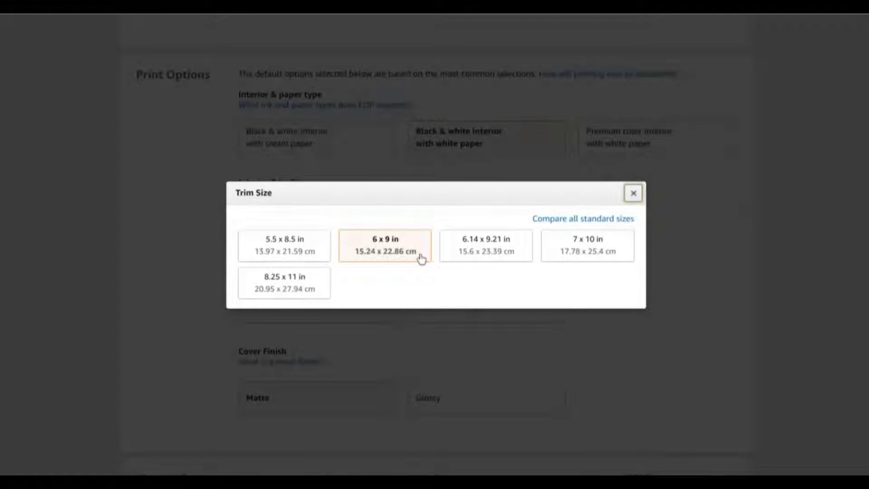
{"action": "left_click", "coordinate": [610, 252]}
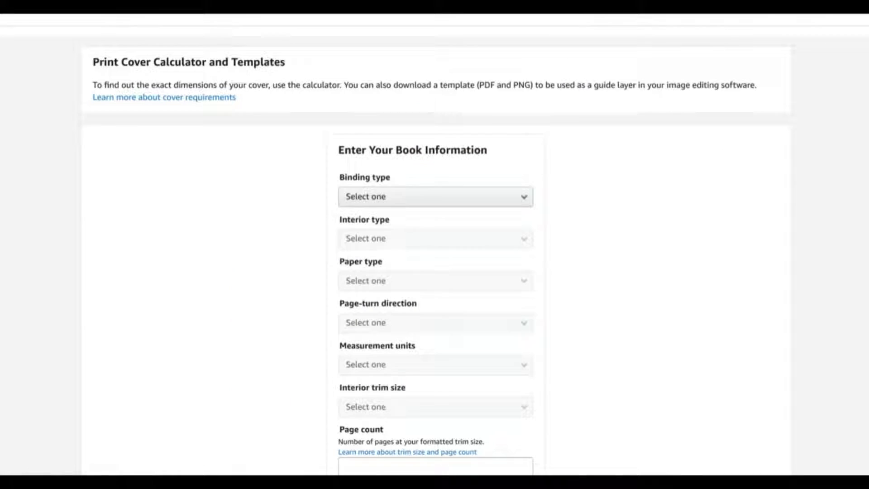
Step: In the Print Cover Calculator, choose Hardcover binding, Black & white interior and White paper
{"action": "scroll", "coordinate": [572, 136], "scroll_direction": "down", "scroll_amount": 1}
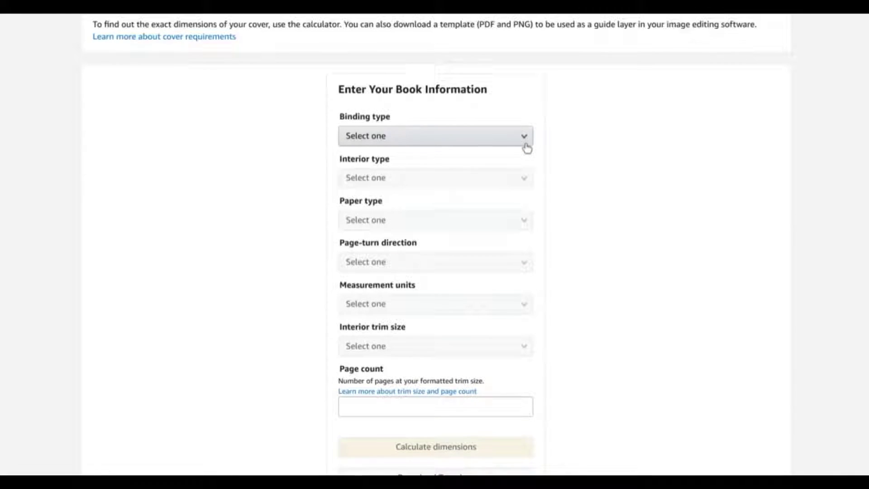
{"action": "scroll", "coordinate": [527, 146], "scroll_direction": "up", "scroll_amount": 1}
{"action": "scroll", "coordinate": [525, 146], "scroll_direction": "down", "scroll_amount": 1}
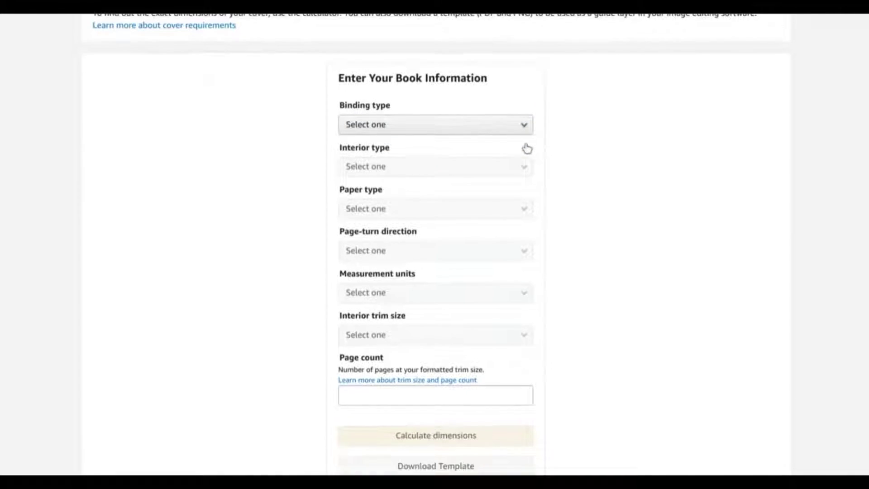
{"action": "left_click", "coordinate": [473, 119]}
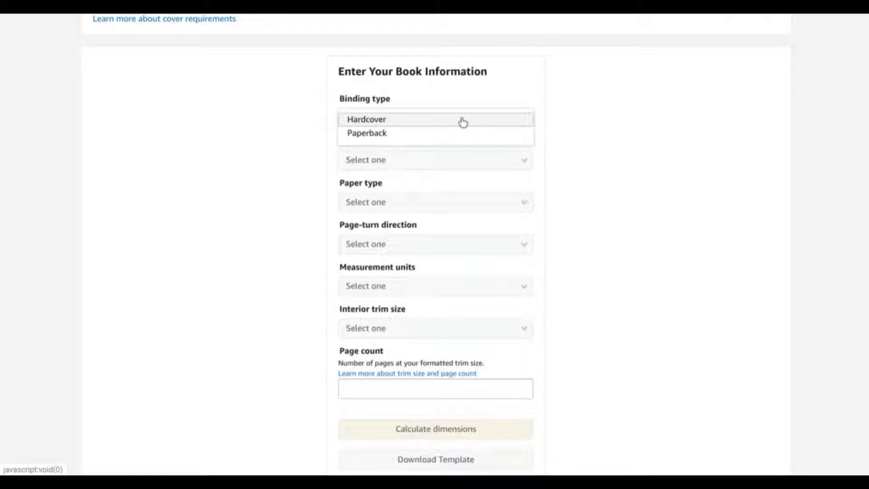
{"action": "left_click", "coordinate": [462, 120]}
{"action": "left_click", "coordinate": [442, 159]}
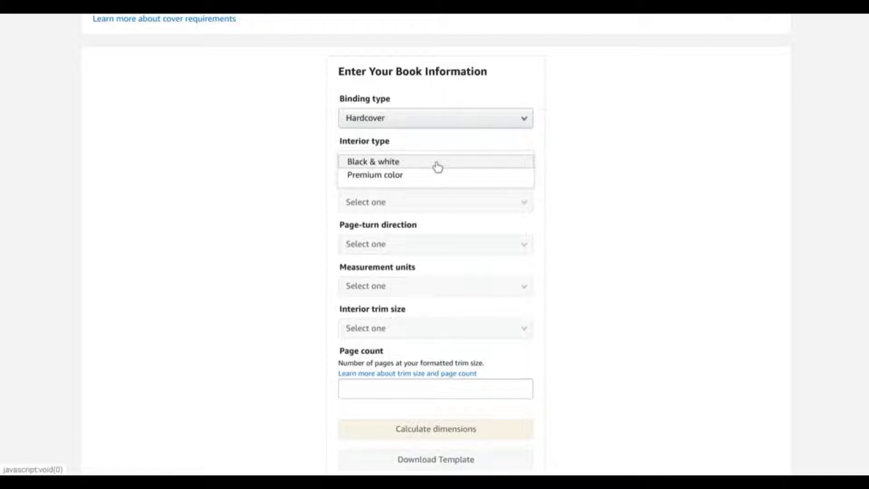
{"action": "left_click", "coordinate": [437, 164]}
{"action": "left_click", "coordinate": [419, 205]}
{"action": "left_click", "coordinate": [415, 216]}
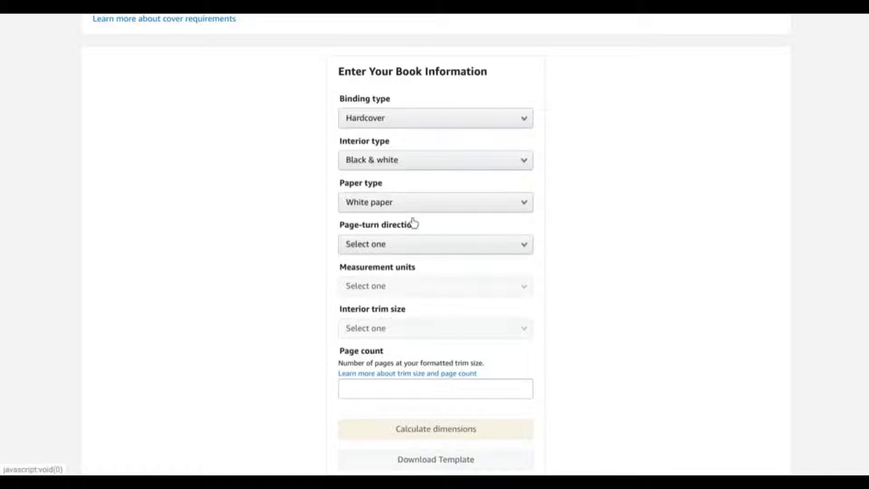
Step: Set Left to Right page turn, Inches and the 7 x 10 in trim size
{"action": "left_click", "coordinate": [413, 240]}
{"action": "left_click", "coordinate": [407, 250]}
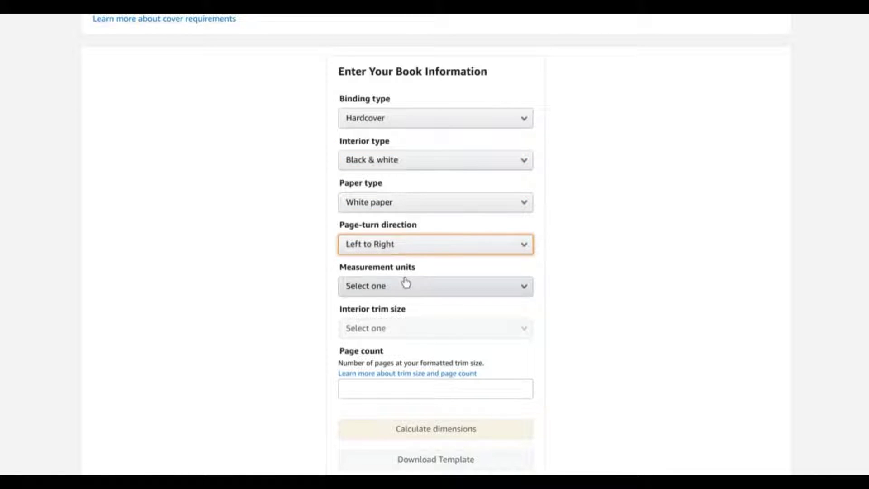
{"action": "left_click", "coordinate": [398, 246]}
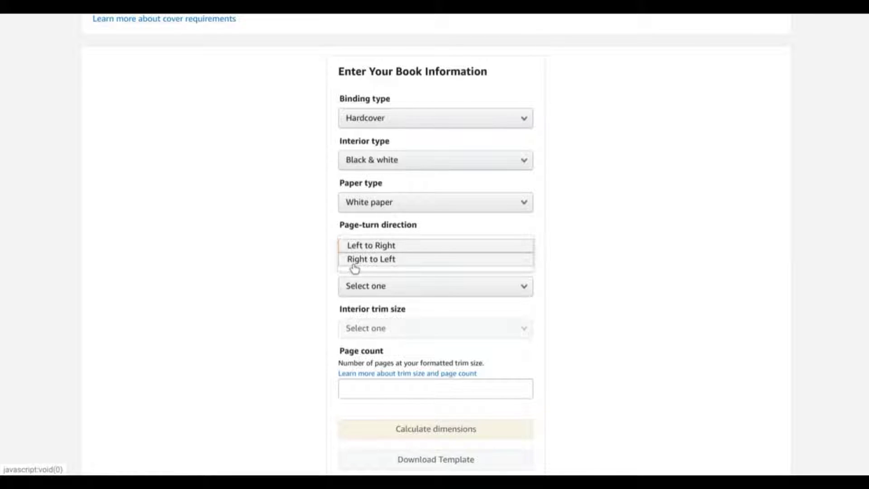
{"action": "left_click", "coordinate": [379, 248]}
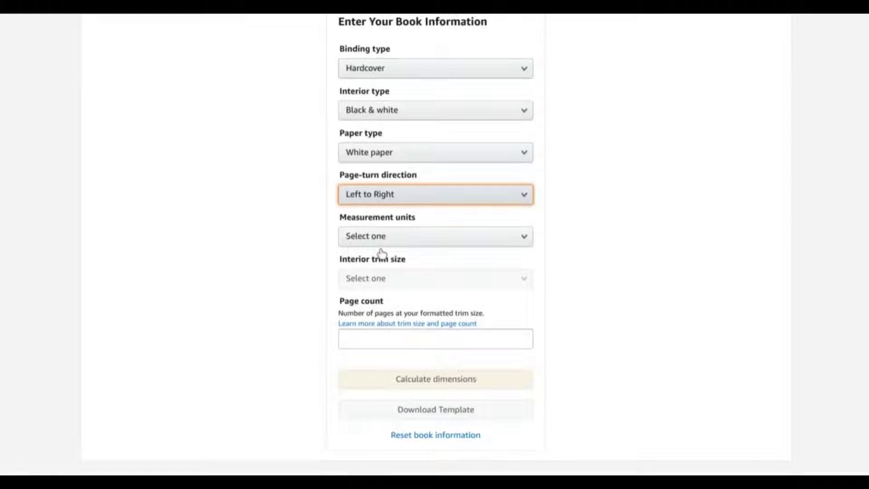
{"action": "left_click", "coordinate": [385, 244]}
{"action": "left_click", "coordinate": [387, 240]}
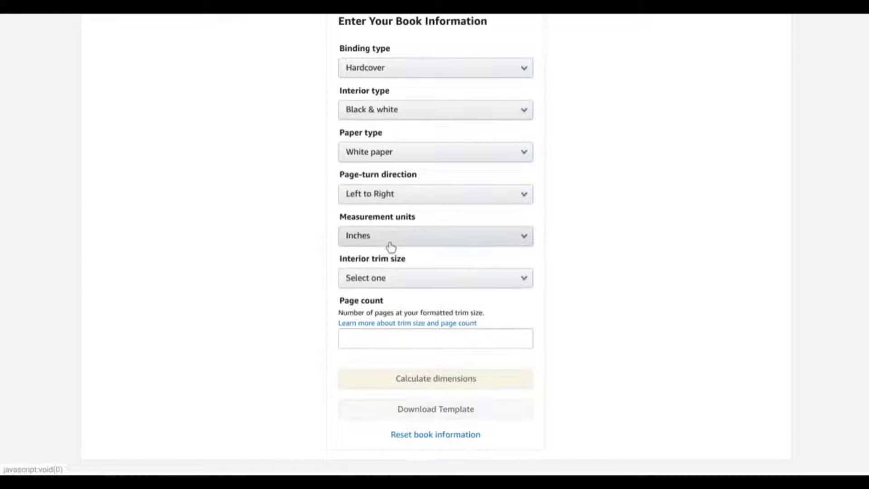
{"action": "left_click", "coordinate": [389, 278]}
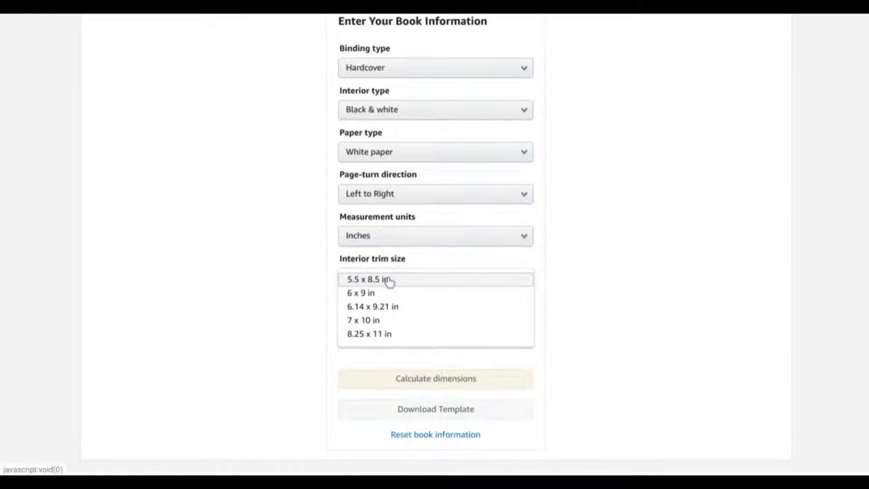
{"action": "left_click", "coordinate": [395, 327]}
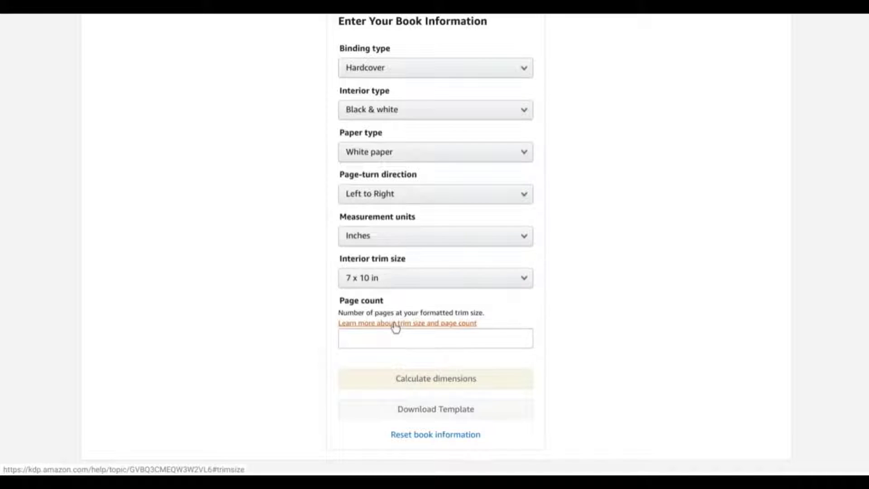
{"action": "left_click", "coordinate": [381, 343]}
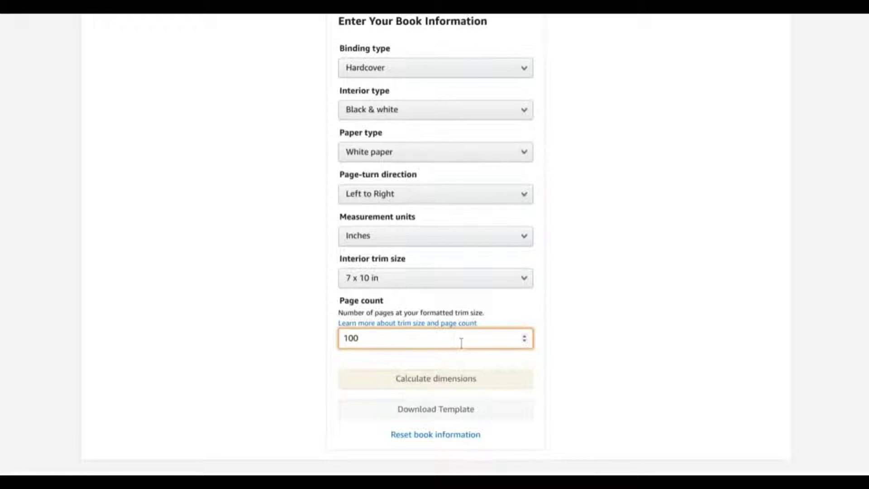
Step: Calculate the cover size for 100 pages: full cover 15.989 x 11.417 in, spine 0.414 in
{"action": "left_click", "coordinate": [534, 311]}
{"action": "left_click", "coordinate": [484, 380]}
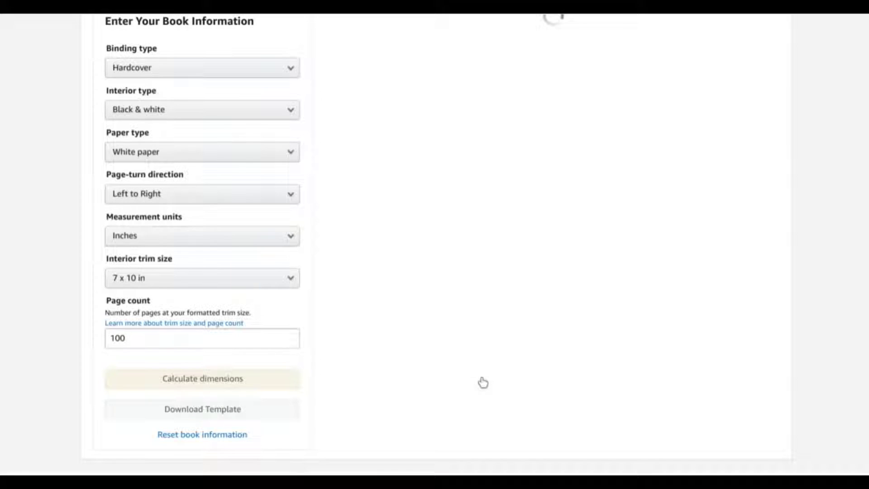
{"action": "scroll", "coordinate": [491, 186], "scroll_direction": "up", "scroll_amount": 1}
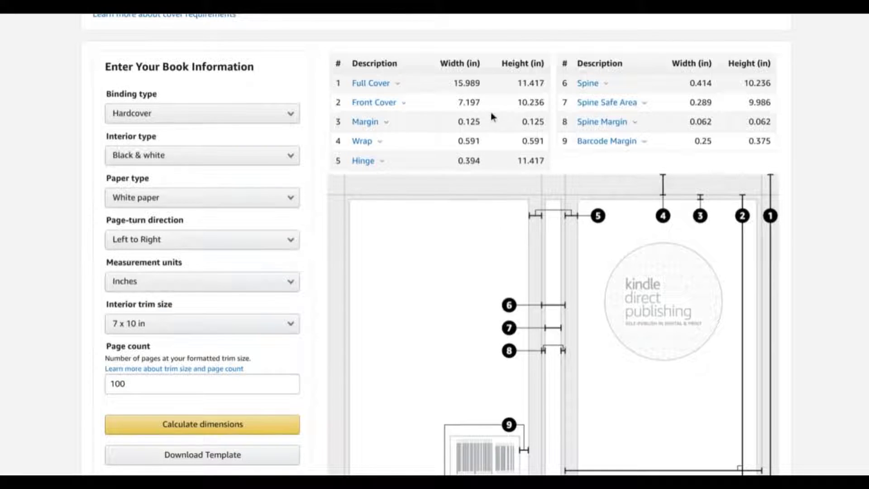
{"action": "scroll", "coordinate": [447, 242], "scroll_direction": "down", "scroll_amount": 1}
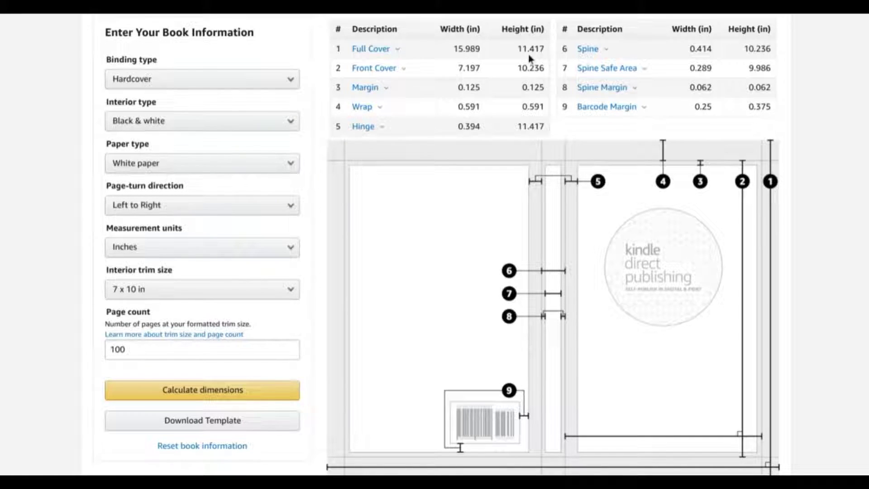
Step: Copy the 15.989 in full-cover width and keep inches as the Canva custom-size unit
{"action": "double_click", "coordinate": [469, 51]}
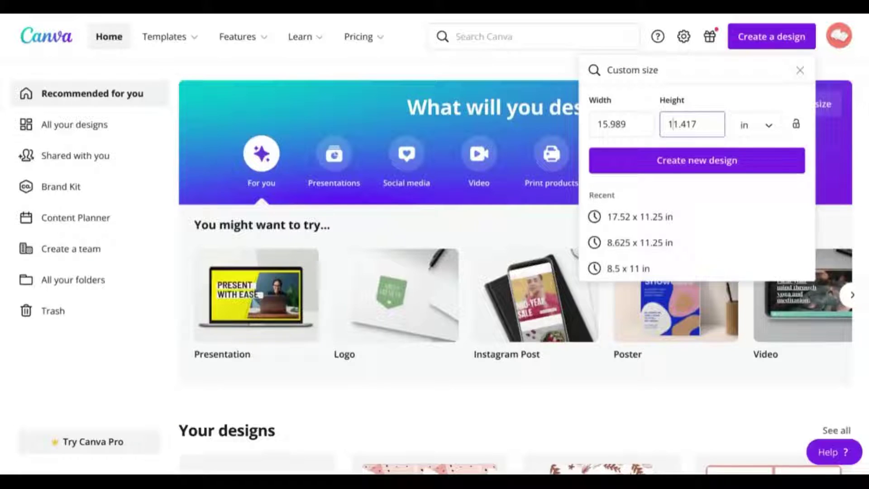
{"action": "left_click", "coordinate": [777, 129]}
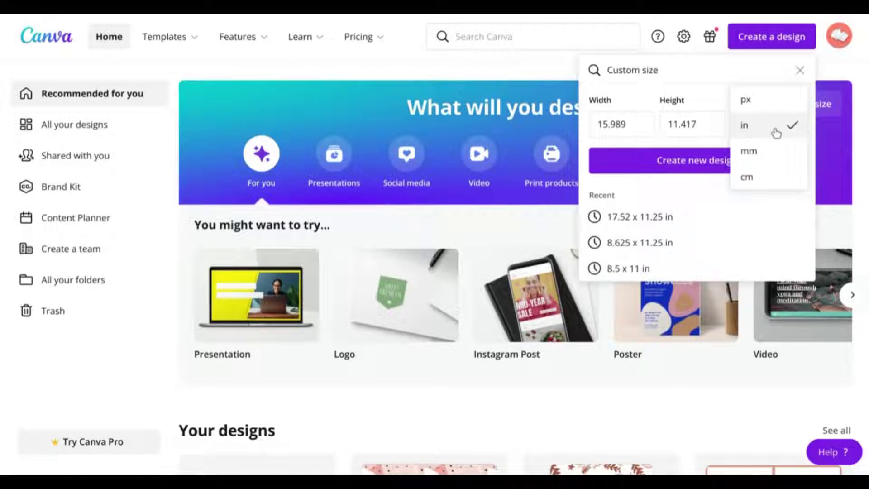
{"action": "left_click", "coordinate": [773, 129]}
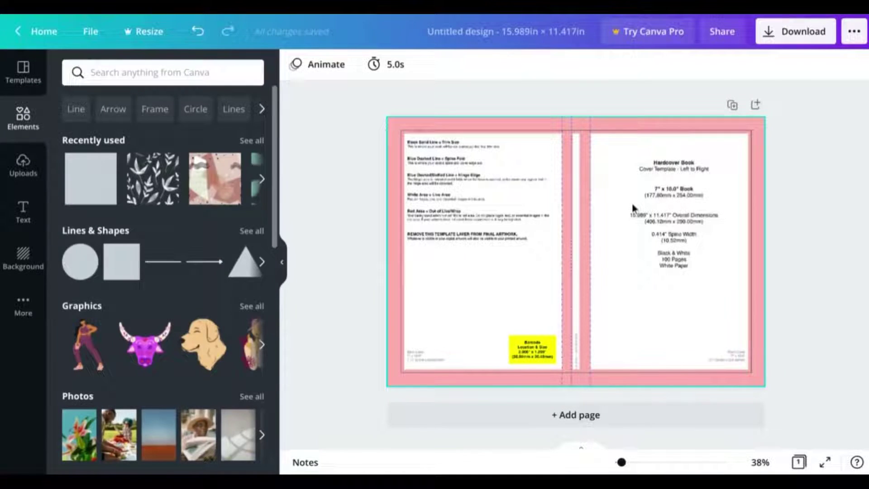
Step: Detach the KDP template image from the page background
{"action": "left_click", "coordinate": [632, 191]}
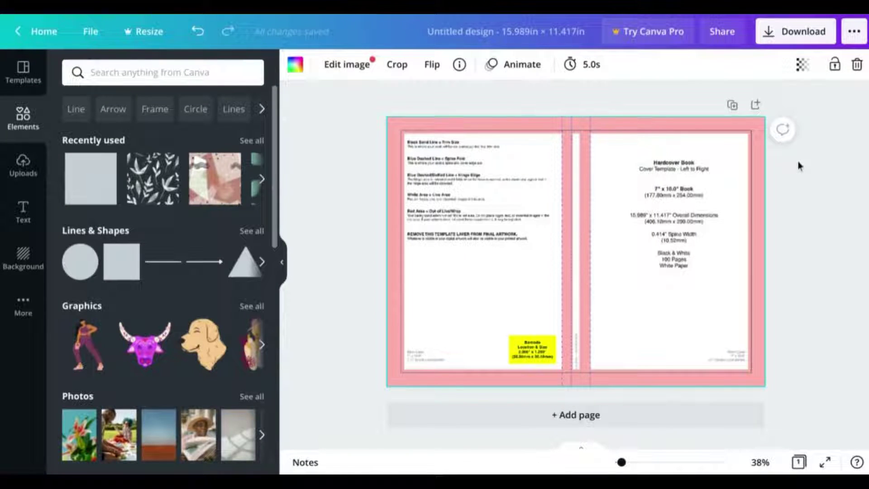
{"action": "left_click", "coordinate": [783, 166]}
{"action": "double_click", "coordinate": [595, 120]}
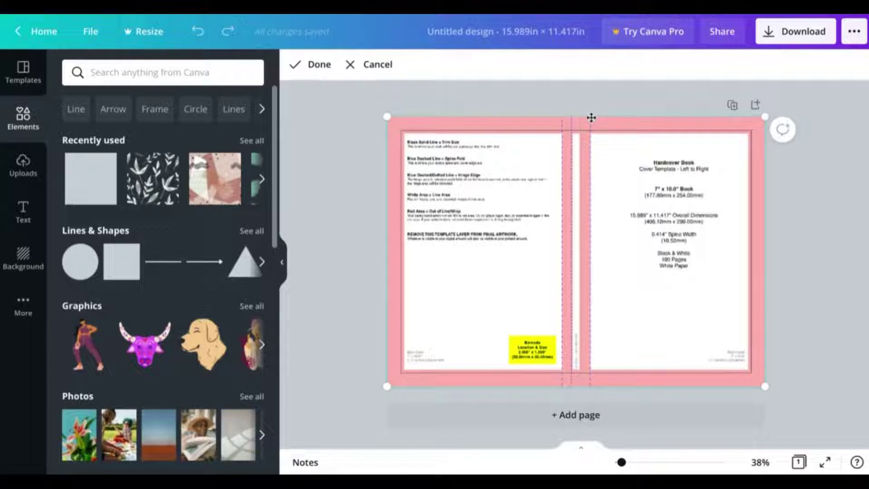
{"action": "left_click", "coordinate": [381, 64]}
{"action": "right_click", "coordinate": [535, 176]}
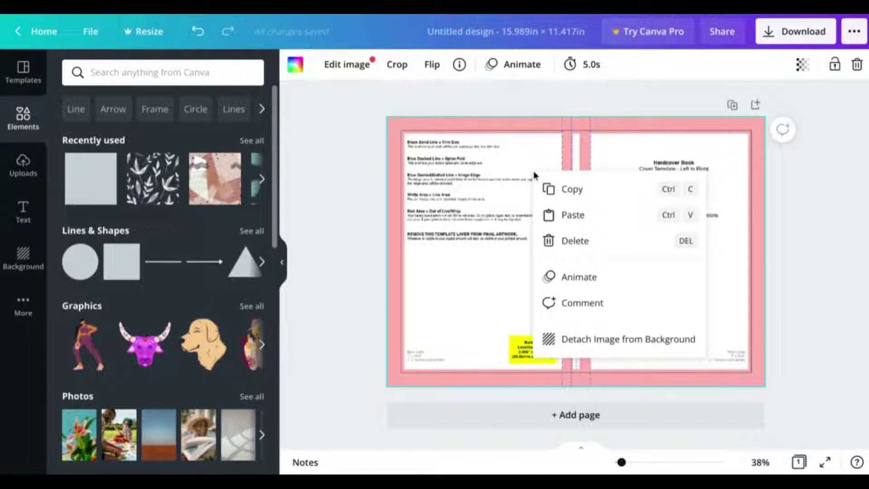
{"action": "left_click", "coordinate": [572, 340]}
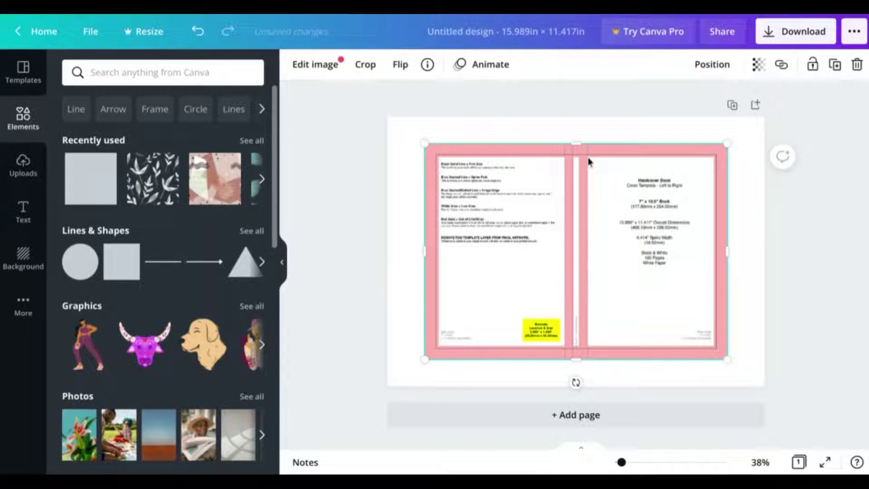
Step: Stretch the template to fill the page, then crop it to a bottom strip
{"action": "left_click_drag", "start_coordinate": [588, 165], "coordinate": [551, 138]}
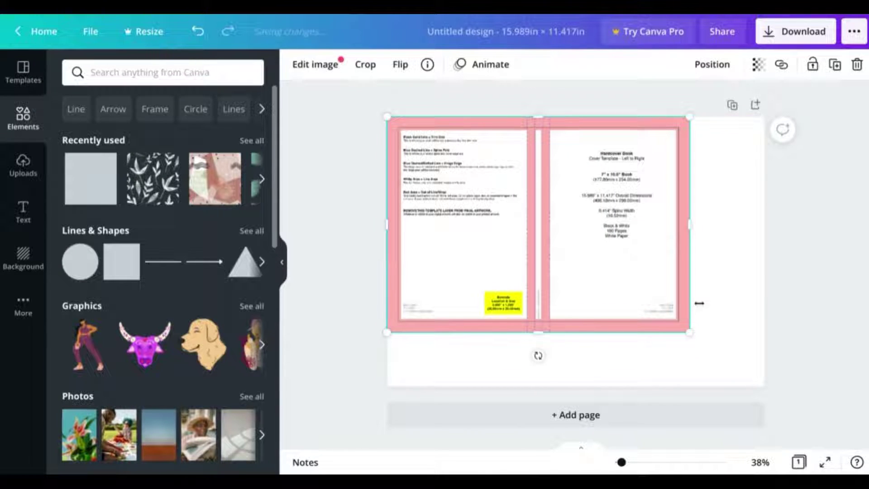
{"action": "left_click_drag", "start_coordinate": [692, 334], "coordinate": [765, 392]}
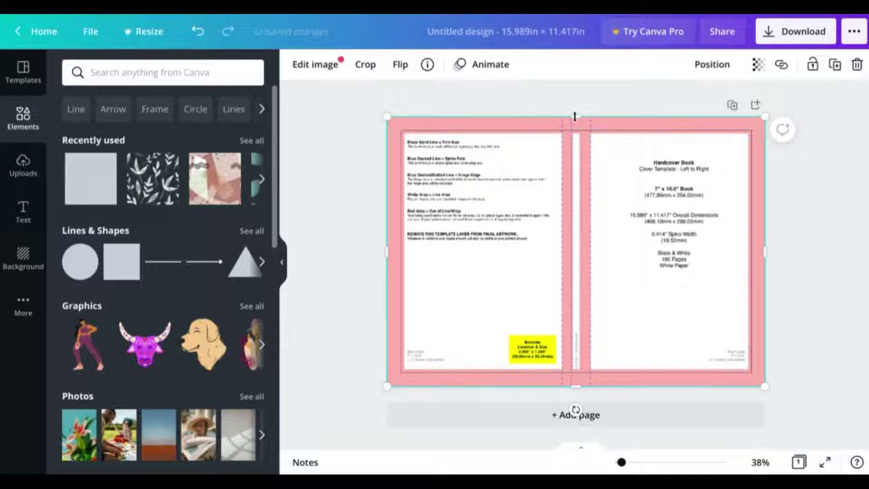
{"action": "left_click_drag", "start_coordinate": [577, 168], "coordinate": [574, 332]}
{"action": "left_click", "coordinate": [567, 273]}
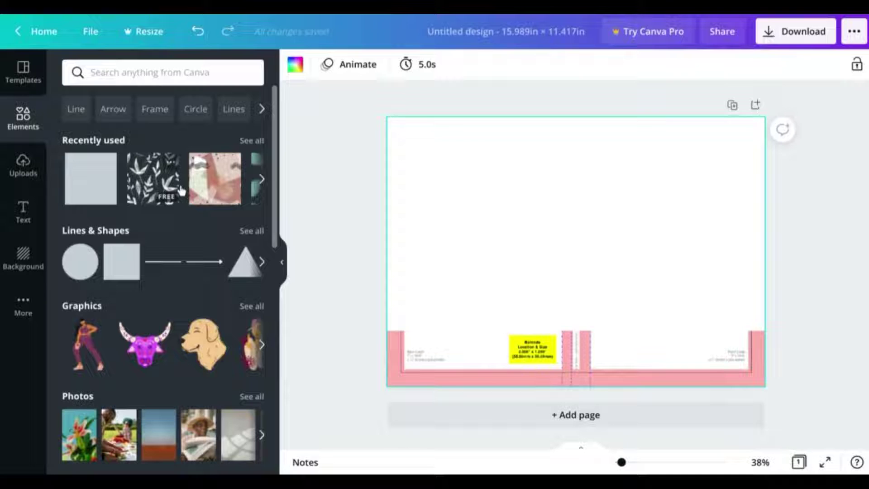
Step: Apply the pink gradient background and change its first colour to light orange #FFAC56
{"action": "left_click", "coordinate": [23, 256]}
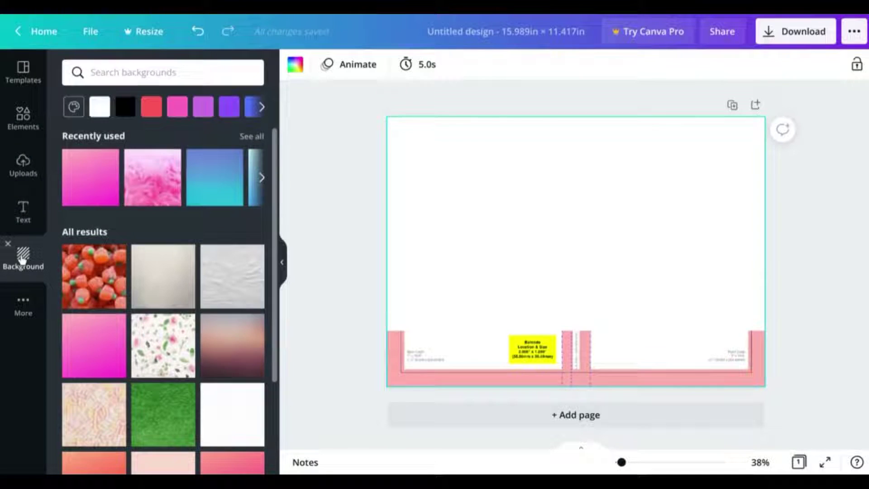
{"action": "left_click", "coordinate": [78, 186]}
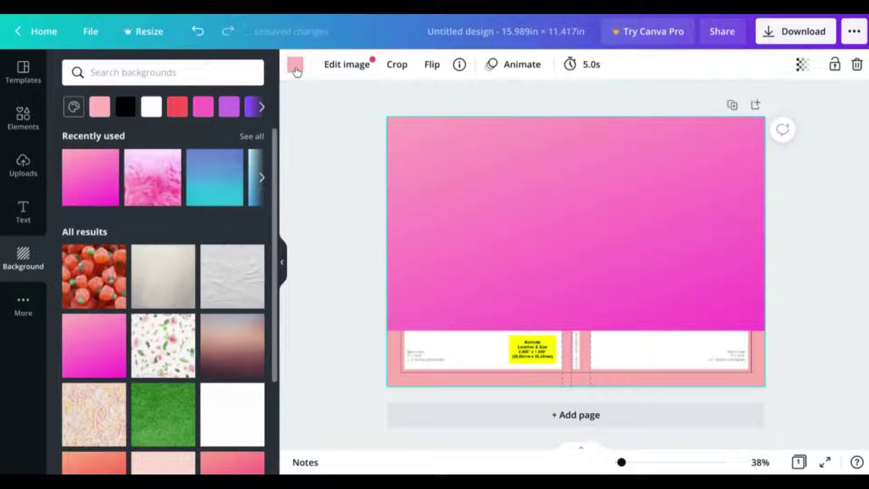
{"action": "left_click", "coordinate": [295, 64]}
{"action": "left_click", "coordinate": [75, 132]}
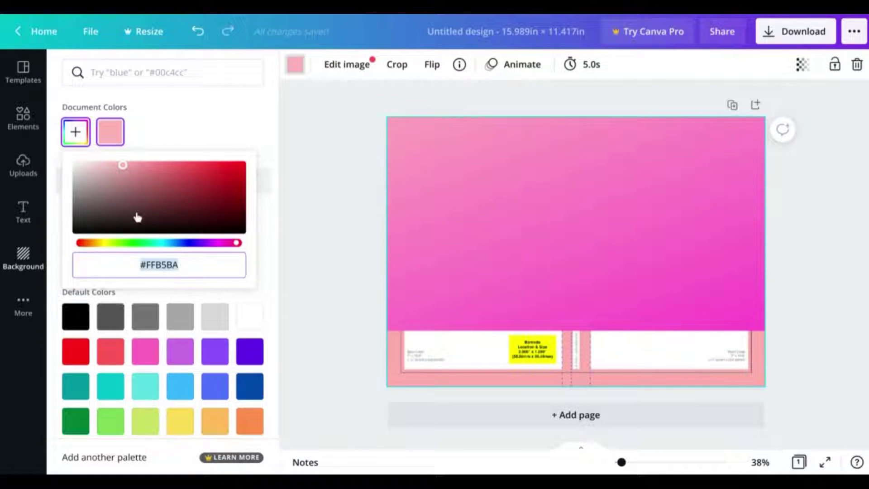
{"action": "left_click", "coordinate": [94, 244]}
{"action": "left_click", "coordinate": [132, 192]}
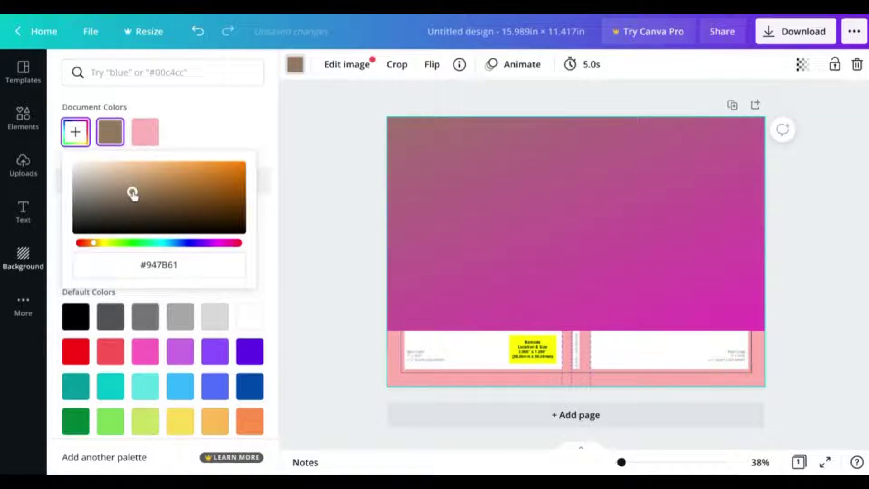
{"action": "left_click_drag", "start_coordinate": [132, 193], "coordinate": [171, 168]}
{"action": "left_click", "coordinate": [16, 265]}
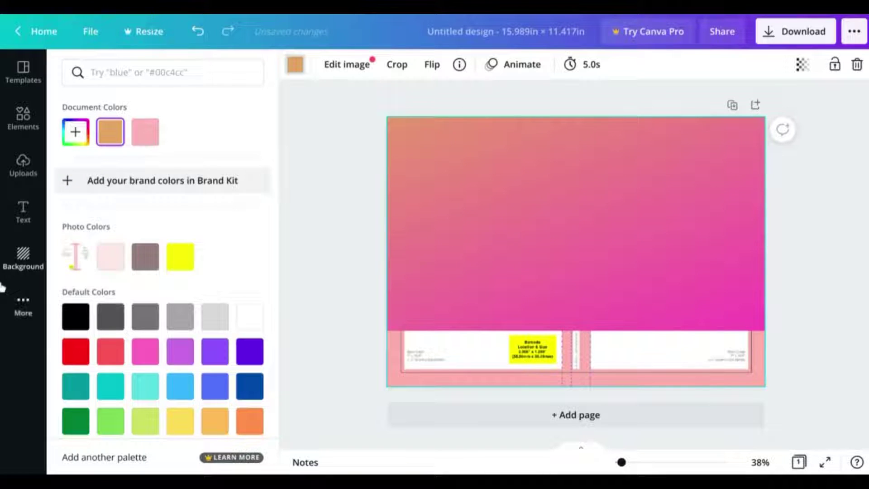
{"action": "left_click", "coordinate": [13, 263]}
{"action": "left_click", "coordinate": [261, 177]}
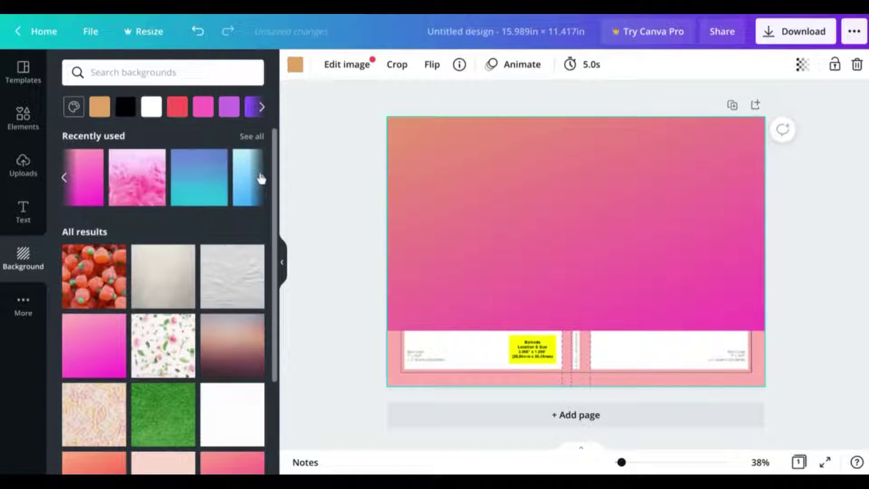
Step: Add the white leaf pattern at the top-left and duplicate it into four side-by-side tiles
{"action": "left_click", "coordinate": [24, 117]}
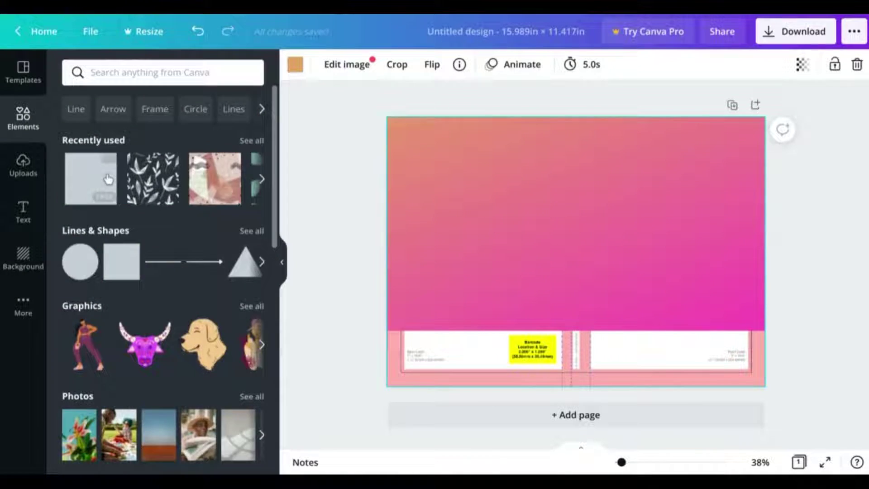
{"action": "left_click", "coordinate": [153, 185]}
{"action": "left_click_drag", "start_coordinate": [568, 262], "coordinate": [431, 170]}
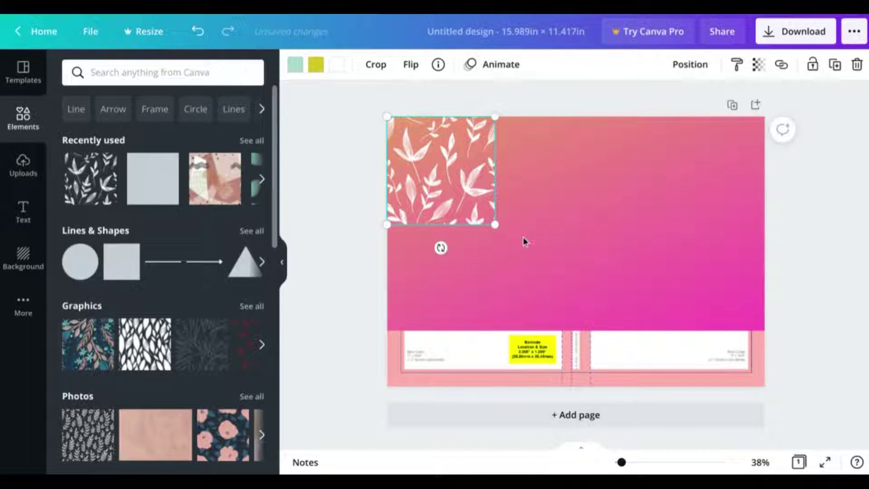
{"action": "key", "text": "ctrl+d"}
{"action": "left_click_drag", "start_coordinate": [466, 213], "coordinate": [553, 193]}
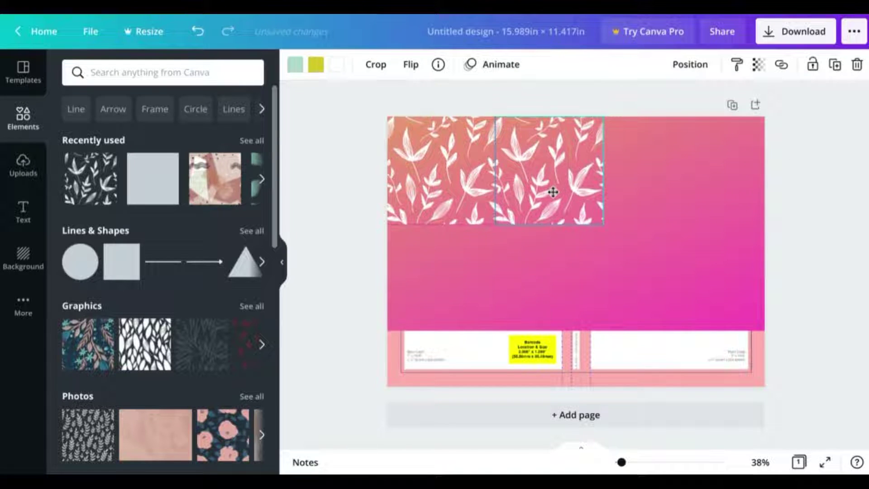
{"action": "left_click", "coordinate": [482, 248]}
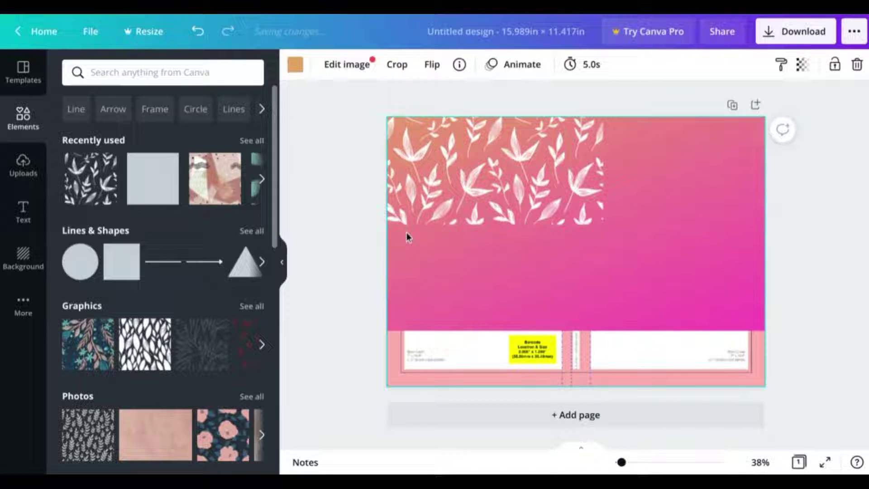
{"action": "left_click_drag", "start_coordinate": [407, 232], "coordinate": [532, 201]}
{"action": "key", "text": "ctrl+d"}
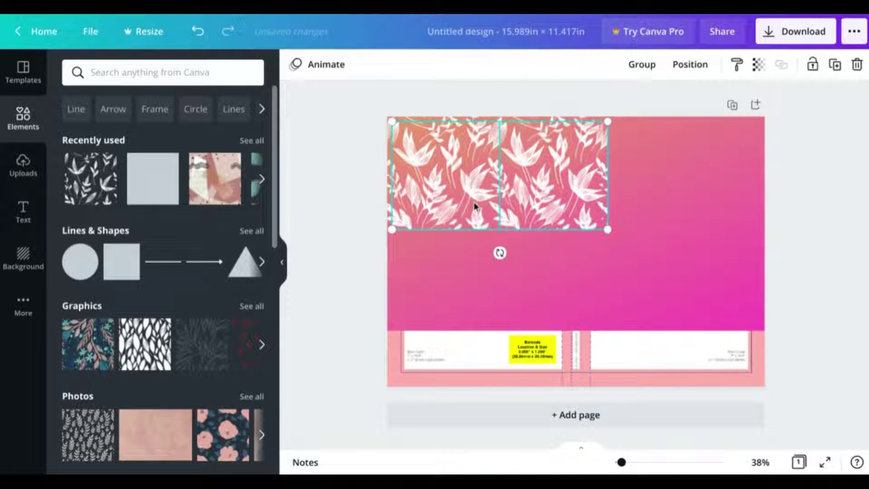
{"action": "left_click_drag", "start_coordinate": [451, 198], "coordinate": [654, 188]}
{"action": "left_click", "coordinate": [757, 252]}
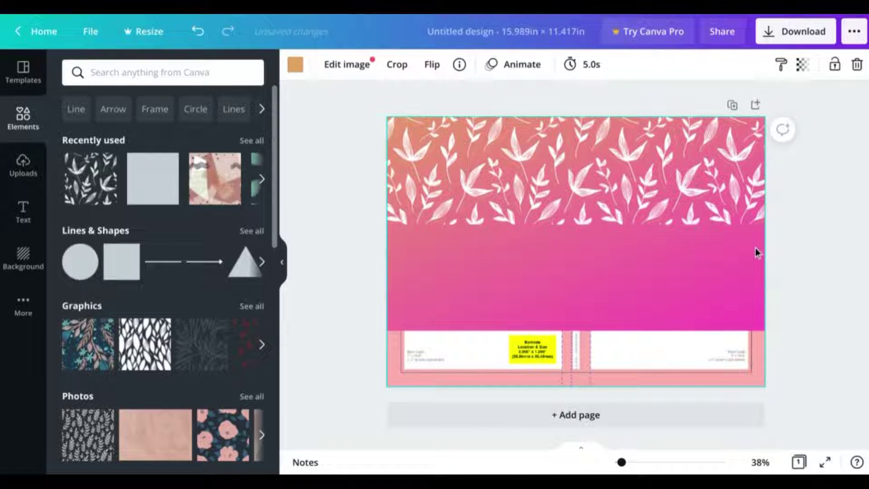
Step: Group the four tiles into a page-wide row and move a row down over the bottom strip
{"action": "key", "text": "ctrl+a"}
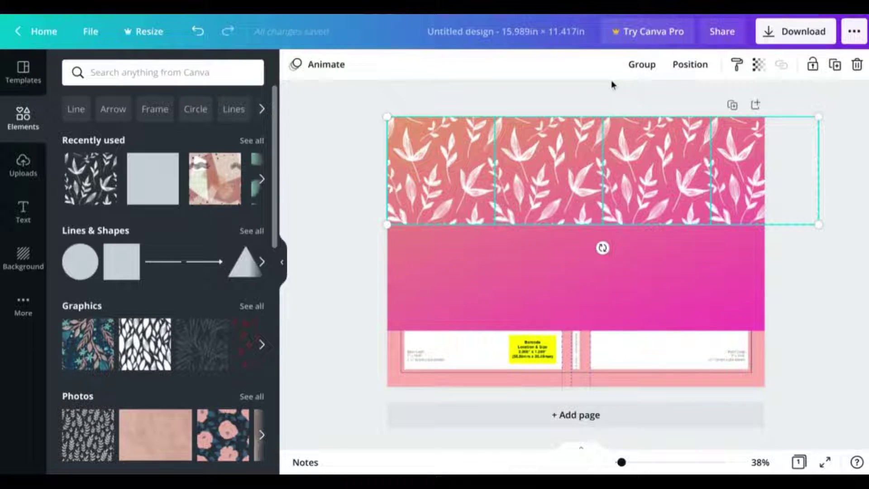
{"action": "left_click", "coordinate": [641, 65]}
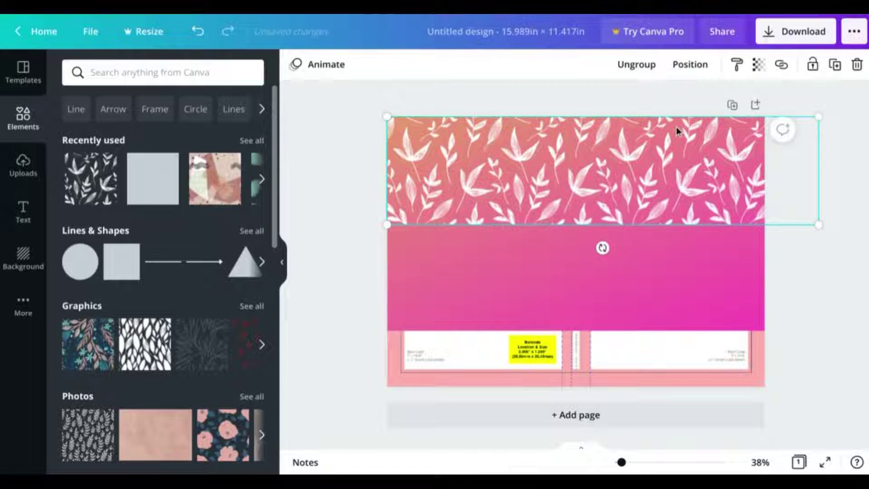
{"action": "left_click_drag", "start_coordinate": [672, 135], "coordinate": [623, 244]}
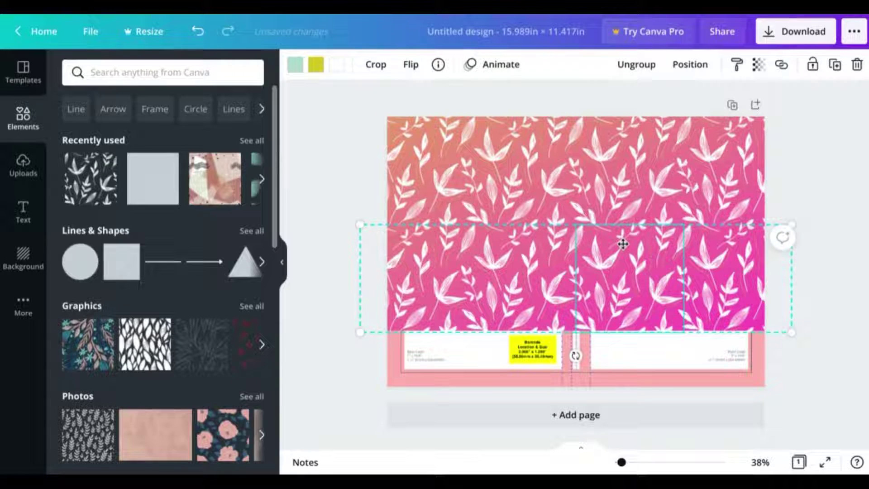
{"action": "left_click", "coordinate": [629, 223]}
{"action": "left_click_drag", "start_coordinate": [627, 171], "coordinate": [626, 371]}
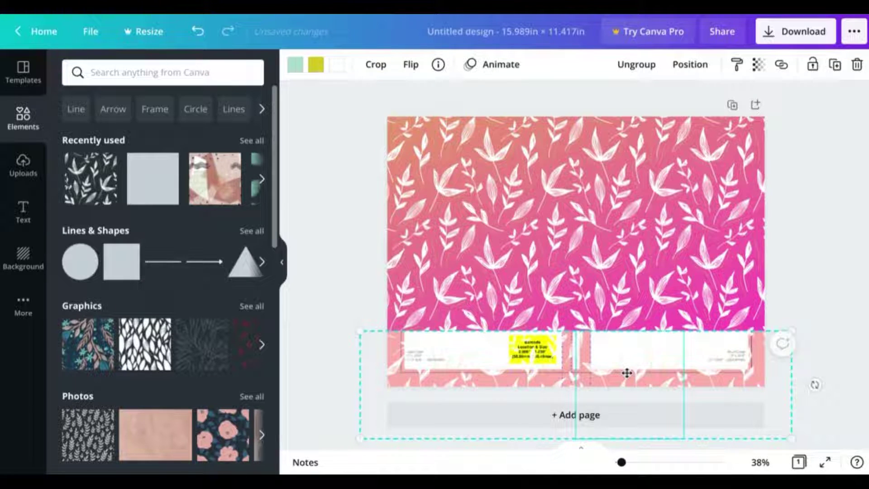
Step: Send the leaf row backward, lift the template strip up, and move the bottom leaf row mid-page
{"action": "left_click", "coordinate": [680, 66]}
{"action": "left_click", "coordinate": [661, 104]}
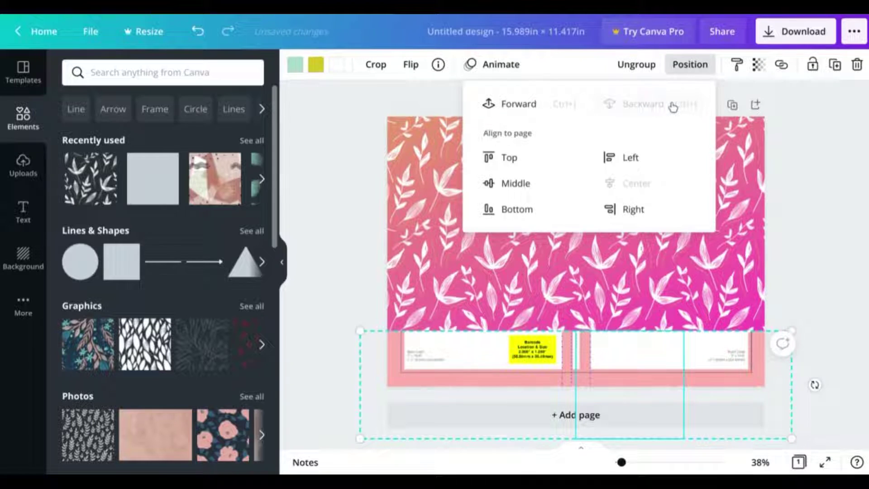
{"action": "left_click", "coordinate": [783, 241]}
{"action": "left_click", "coordinate": [787, 246]}
{"action": "left_click", "coordinate": [643, 377]}
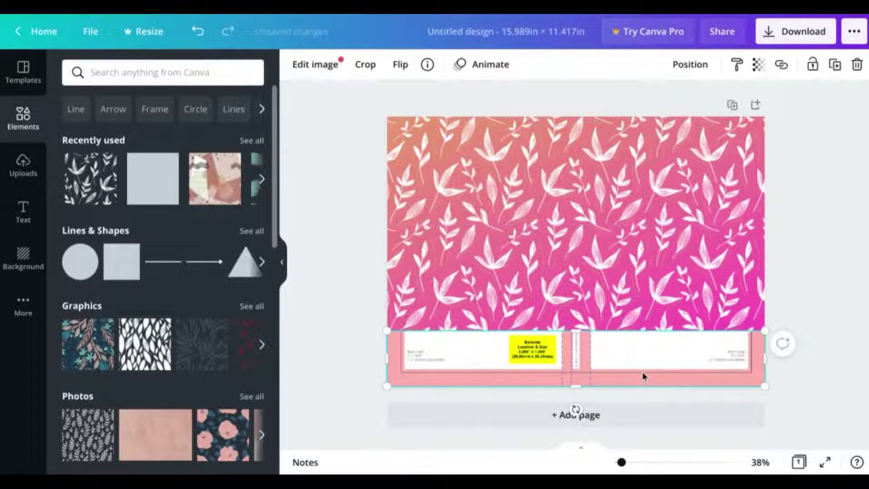
{"action": "left_click_drag", "start_coordinate": [639, 358], "coordinate": [637, 171]}
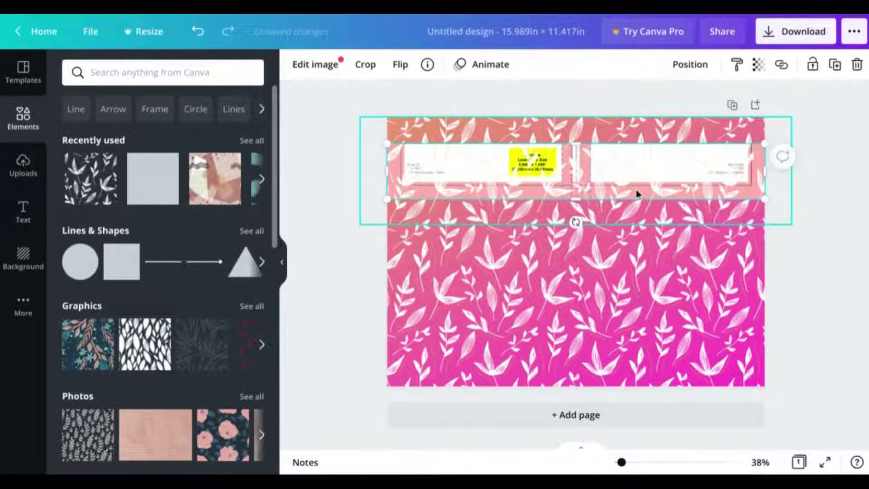
{"action": "left_click", "coordinate": [592, 371]}
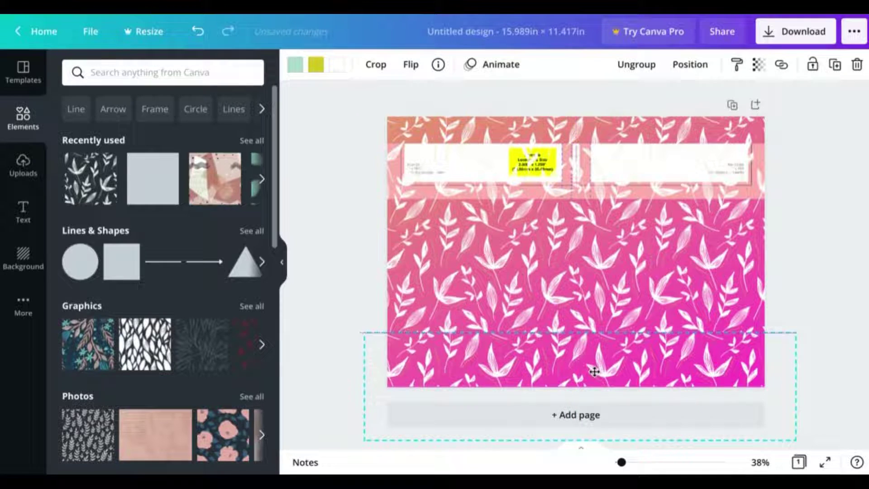
{"action": "left_click_drag", "start_coordinate": [592, 371], "coordinate": [593, 260]}
{"action": "left_click", "coordinate": [797, 248]}
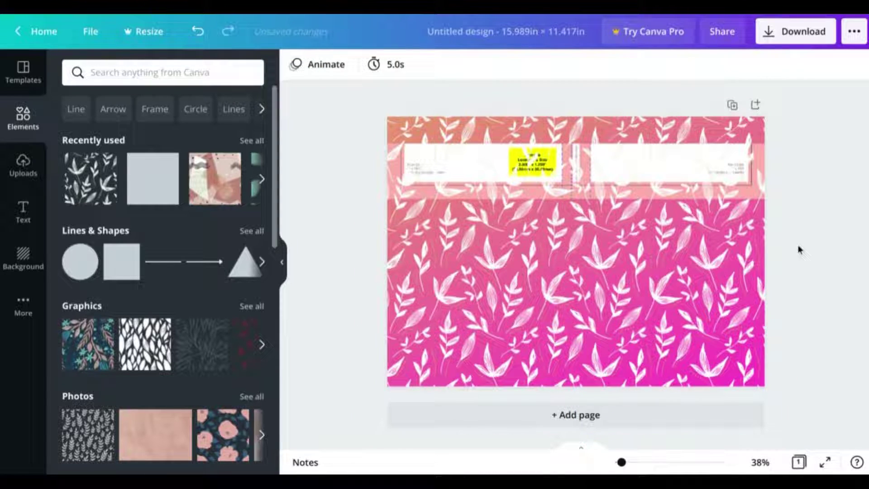
Step: Send the top leaf row behind the strip and return the strip to the page bottom
{"action": "left_click", "coordinate": [726, 166]}
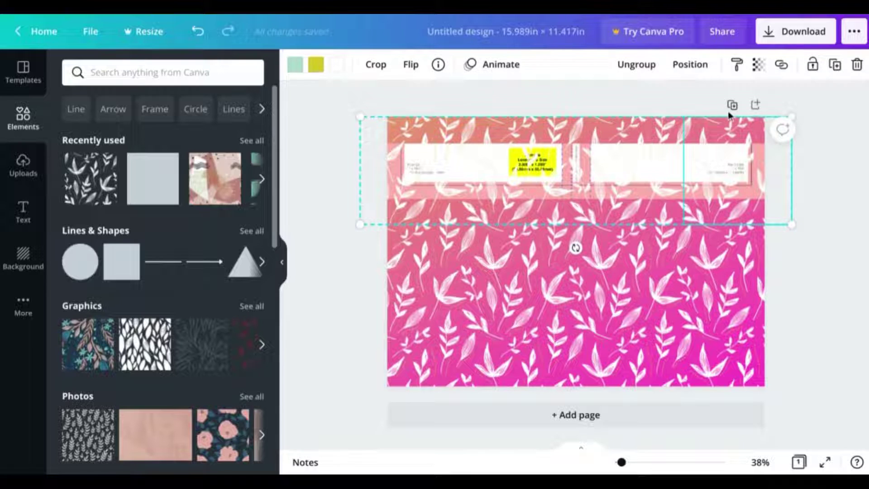
{"action": "left_click", "coordinate": [695, 68]}
{"action": "left_click", "coordinate": [659, 109]}
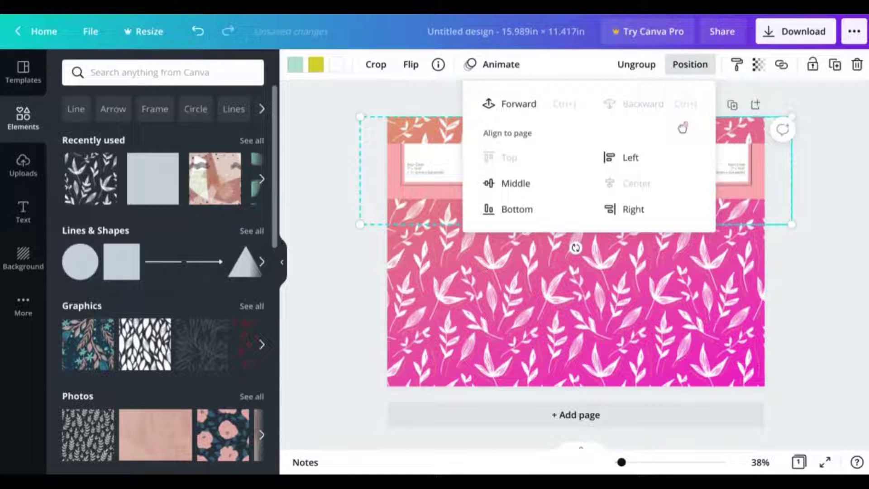
{"action": "left_click_drag", "start_coordinate": [643, 167], "coordinate": [643, 349]}
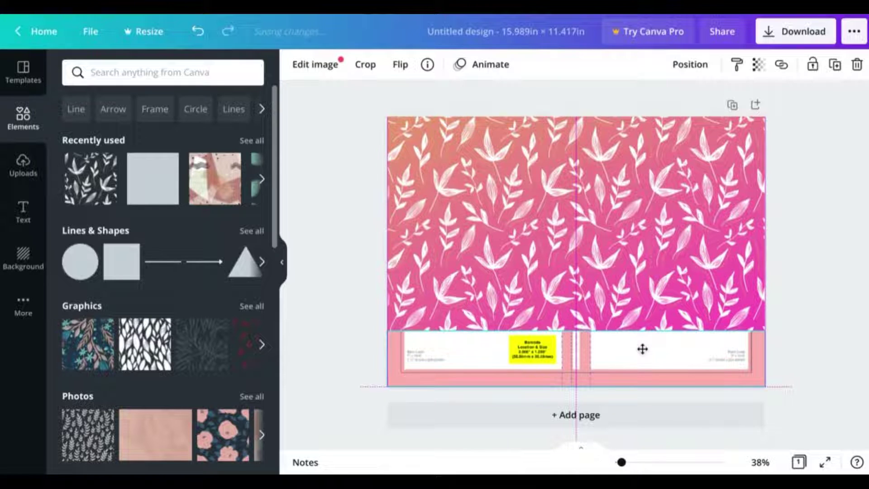
{"action": "left_click", "coordinate": [576, 396]}
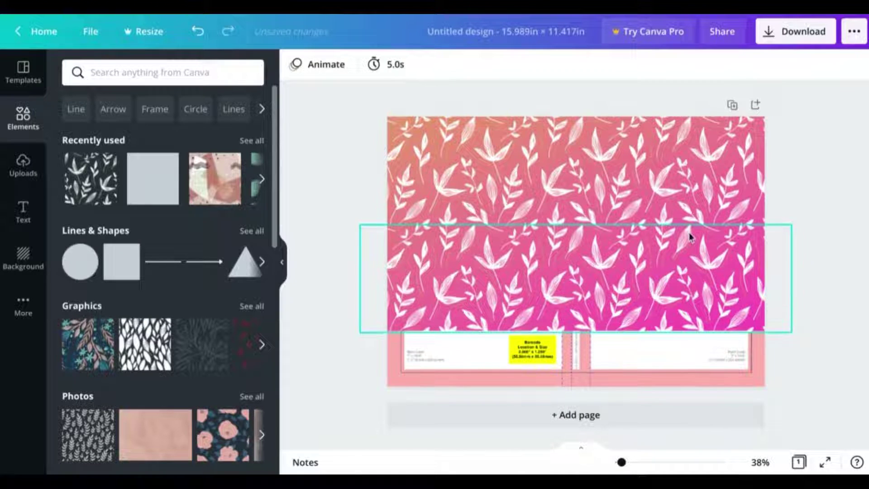
Step: Add a square and stretch it into a wide yellow-green strip over the right label area
{"action": "left_click", "coordinate": [147, 198]}
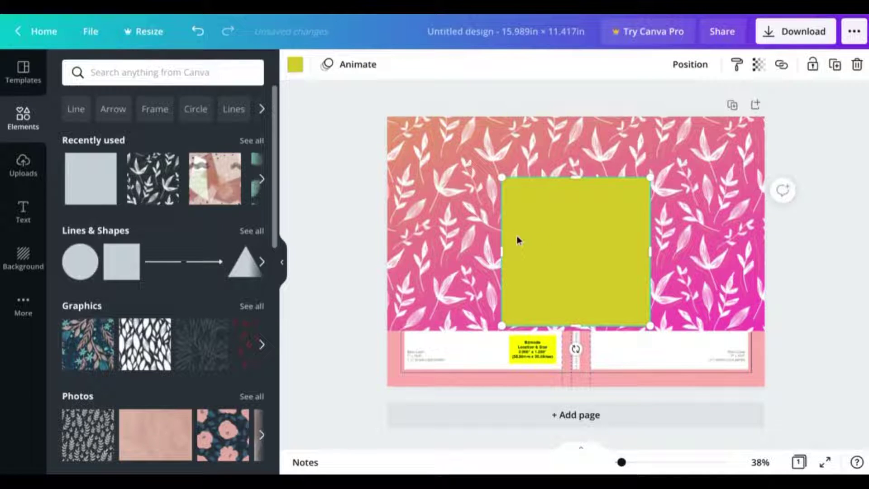
{"action": "left_click_drag", "start_coordinate": [519, 240], "coordinate": [607, 271]}
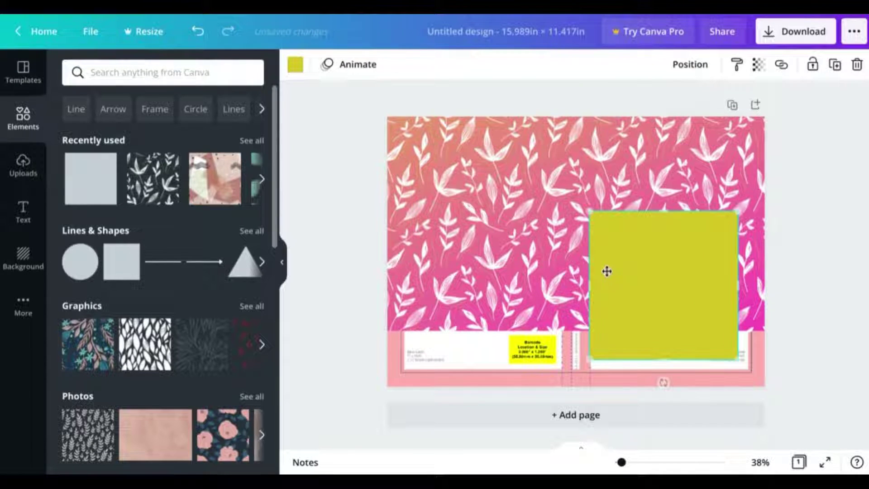
{"action": "left_click_drag", "start_coordinate": [739, 284], "coordinate": [754, 284]}
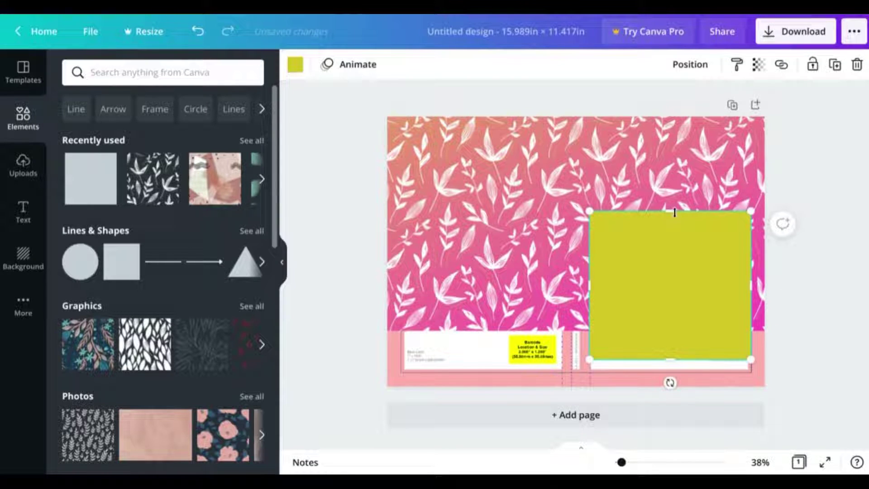
{"action": "left_click_drag", "start_coordinate": [675, 213], "coordinate": [672, 318]}
{"action": "left_click", "coordinate": [817, 200]}
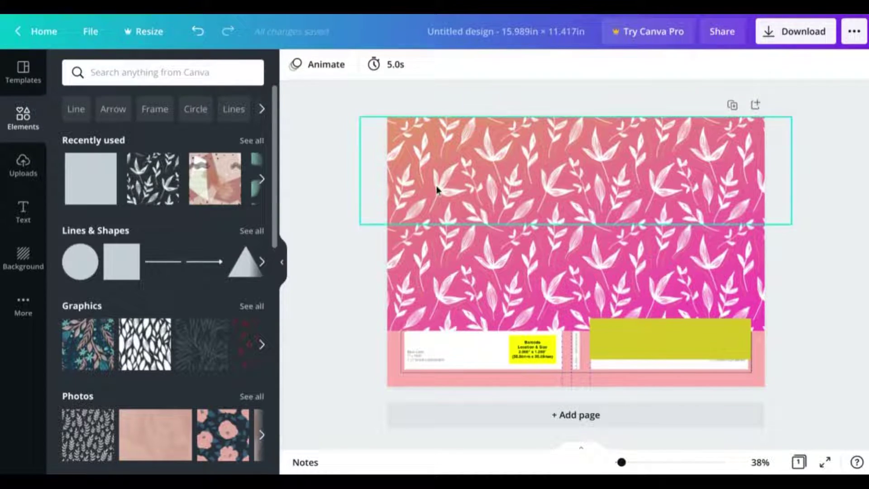
{"action": "left_click", "coordinate": [23, 211]}
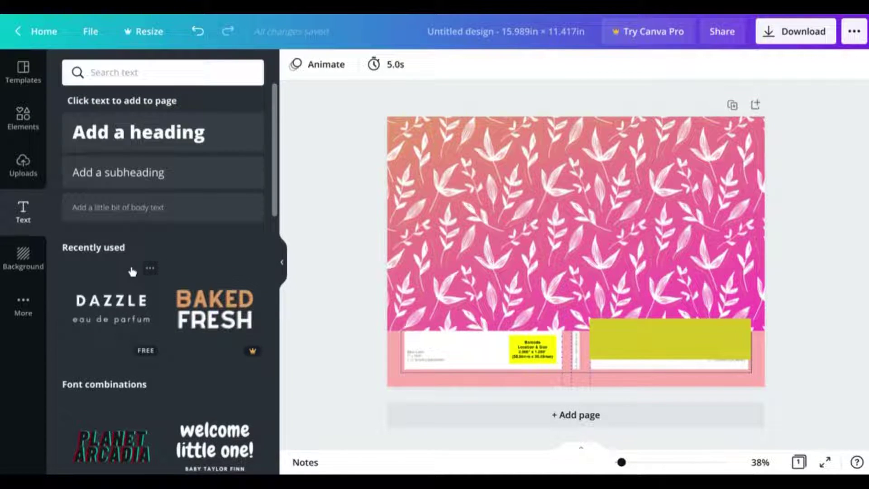
Step: Add the DAZZLE / eau de parfum text combo, scale it down and place it above the yellow strip
{"action": "left_click", "coordinate": [111, 308]}
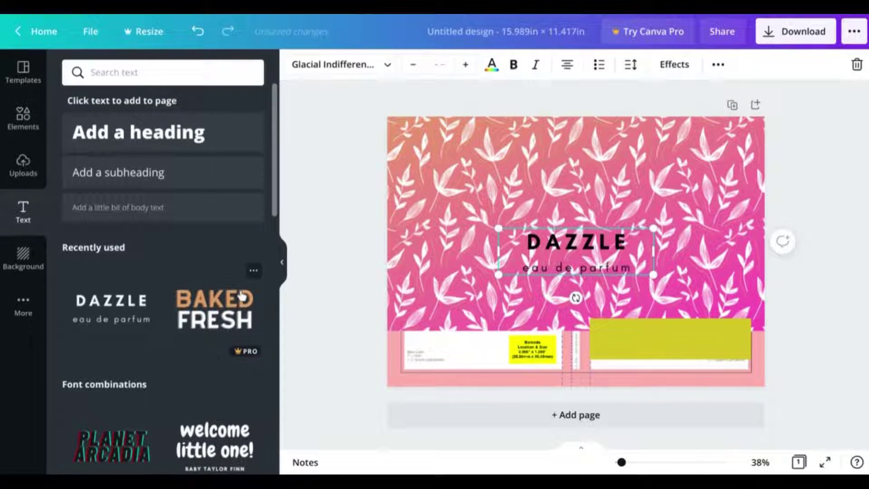
{"action": "left_click_drag", "start_coordinate": [561, 247], "coordinate": [652, 290]}
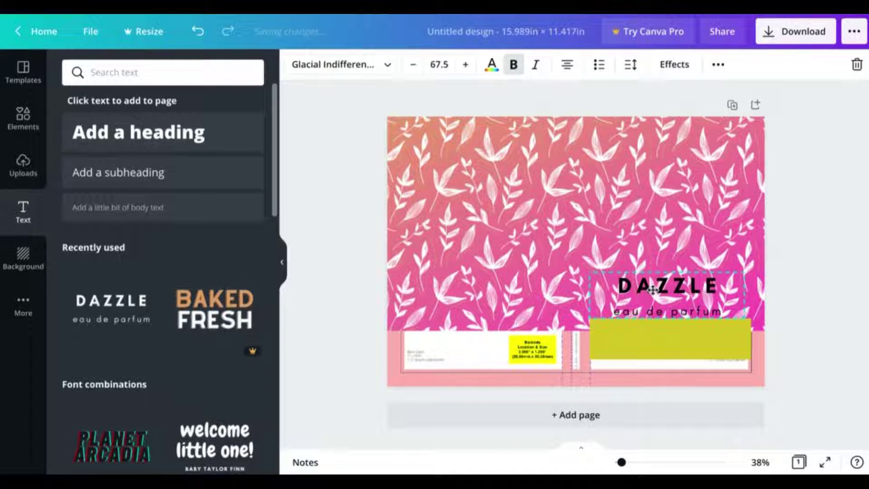
{"action": "left_click_drag", "start_coordinate": [746, 272], "coordinate": [688, 290]}
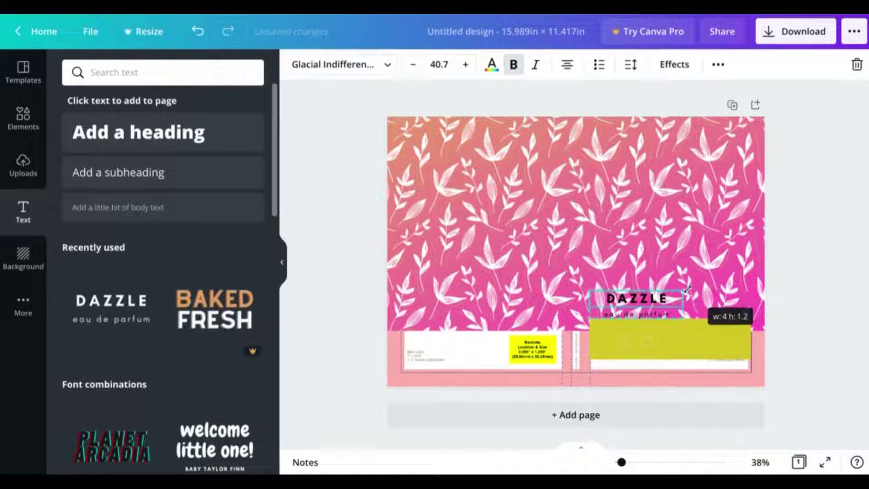
{"action": "left_click_drag", "start_coordinate": [623, 303], "coordinate": [629, 302]}
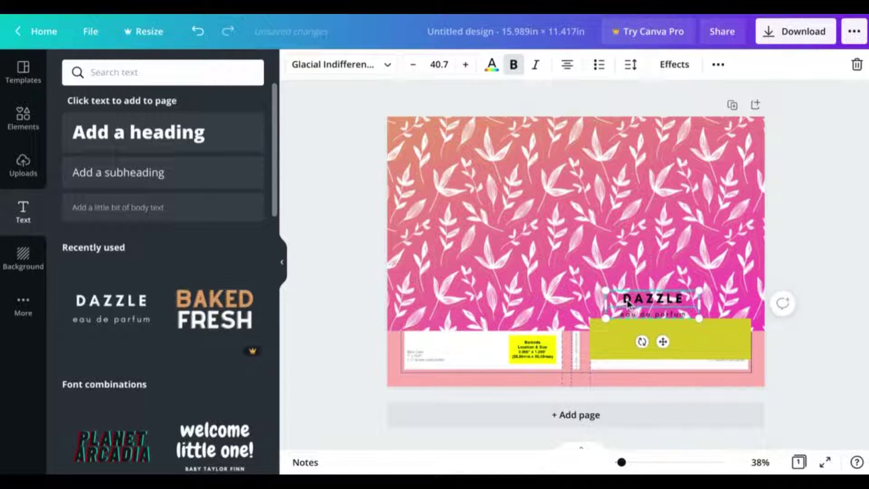
{"action": "key", "text": "shift+Right"}
{"action": "key", "text": "shift+Right"}
{"action": "key", "text": "shift+Right"}
{"action": "key", "text": "shift+Right"}
{"action": "key", "text": "shift+Right"}
{"action": "key", "text": "shift+Right"}
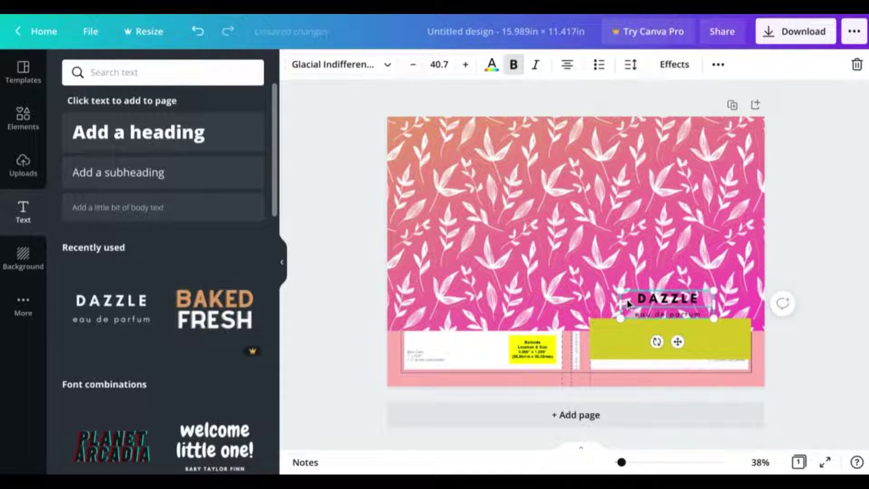
{"action": "key", "text": "shift+Right"}
{"action": "key", "text": "shift+Right"}
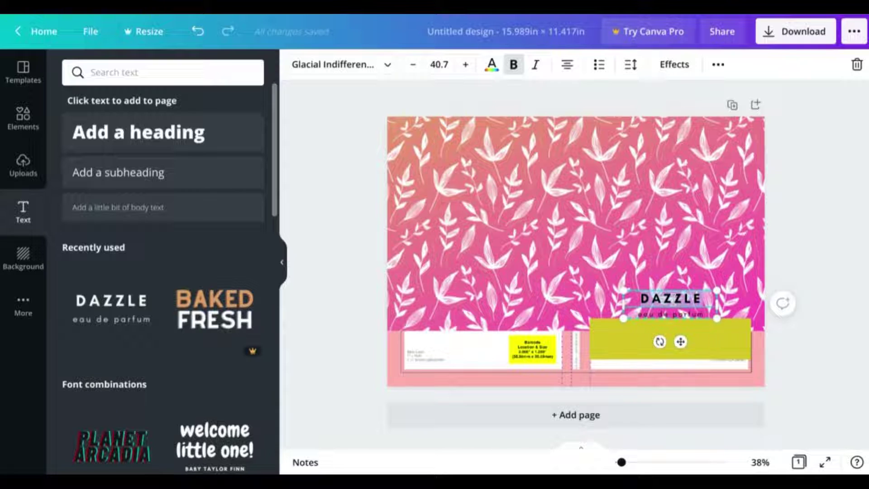
Step: Replace the combo's title with NOTEBOOK and its subtitle line with hardback
{"action": "type", "text": "NOTEBOOK"}
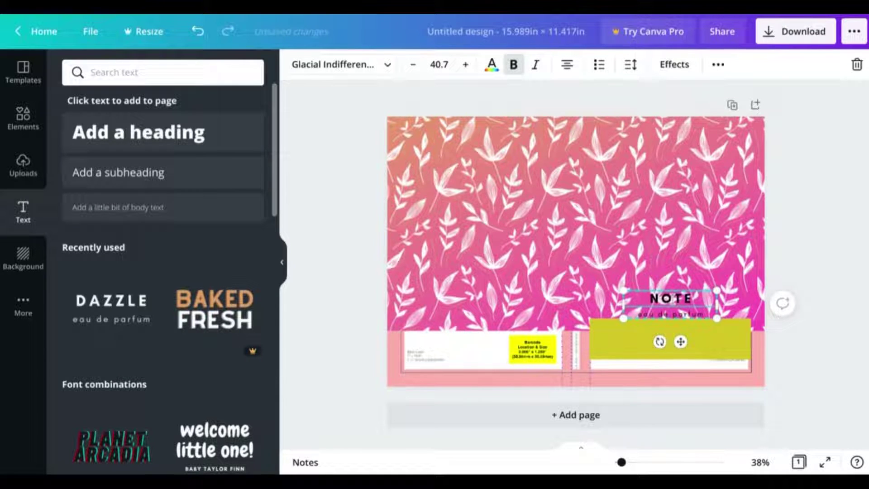
{"action": "left_click", "coordinate": [674, 314]}
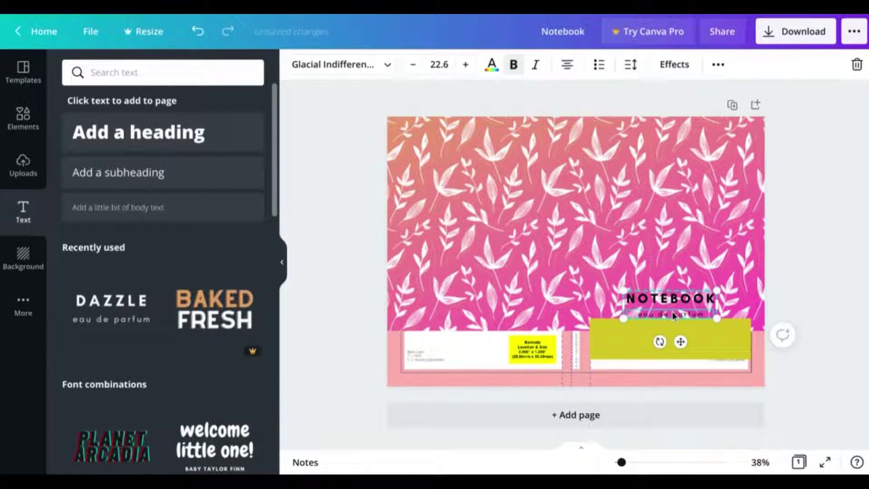
{"action": "triple_click", "coordinate": [674, 314]}
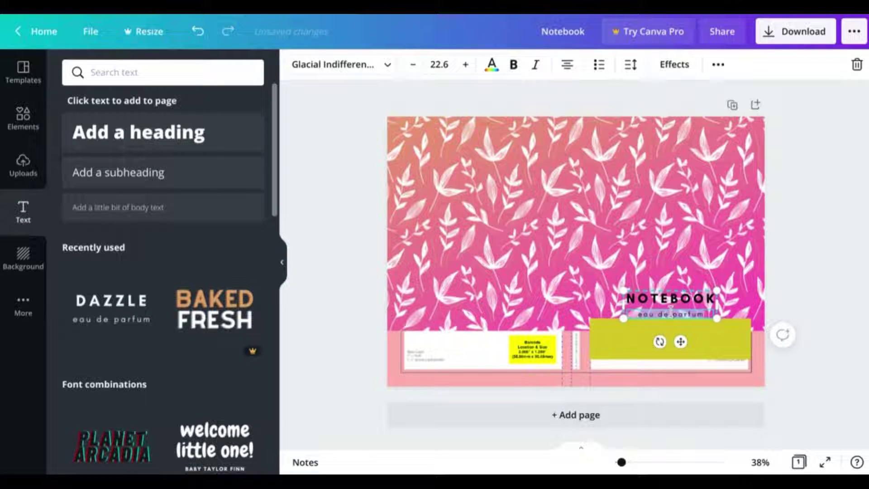
{"action": "type", "text": "lin"}
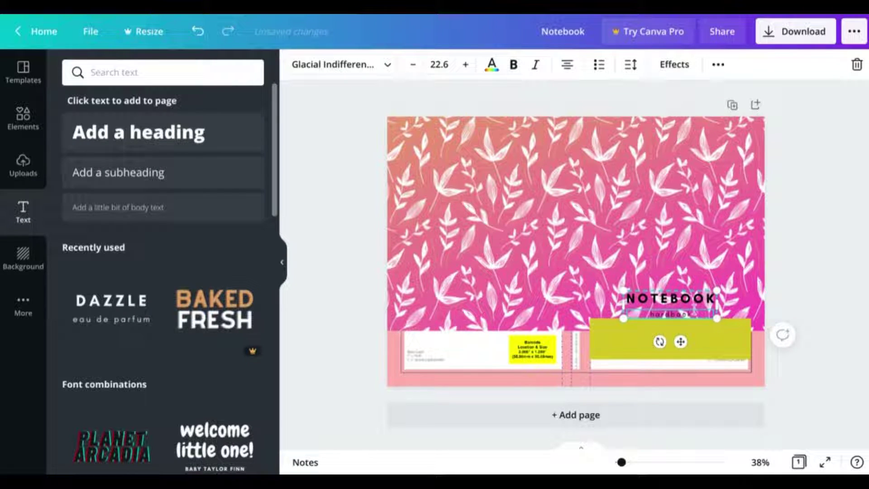
{"action": "left_click", "coordinate": [817, 273]}
Step: Move the NOTEBOOK title group higher up the cover
{"action": "left_click", "coordinate": [679, 311]}
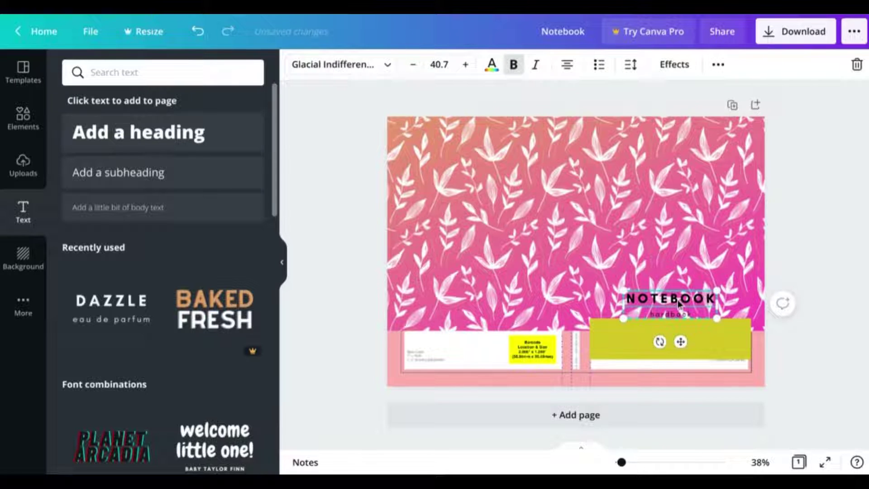
{"action": "left_click_drag", "start_coordinate": [679, 311], "coordinate": [679, 305]}
{"action": "key", "text": "shift+Up"}
{"action": "key", "text": "shift+Up"}
{"action": "key", "text": "shift+Up"}
{"action": "key", "text": "shift+Up"}
{"action": "key", "text": "shift+Up"}
{"action": "key", "text": "shift+Up"}
{"action": "key", "text": "shift+Up"}
{"action": "key", "text": "shift+Up"}
{"action": "key", "text": "shift+Up"}
{"action": "key", "text": "shift+Up"}
{"action": "key", "text": "shift+Up"}
{"action": "key", "text": "shift+Up"}
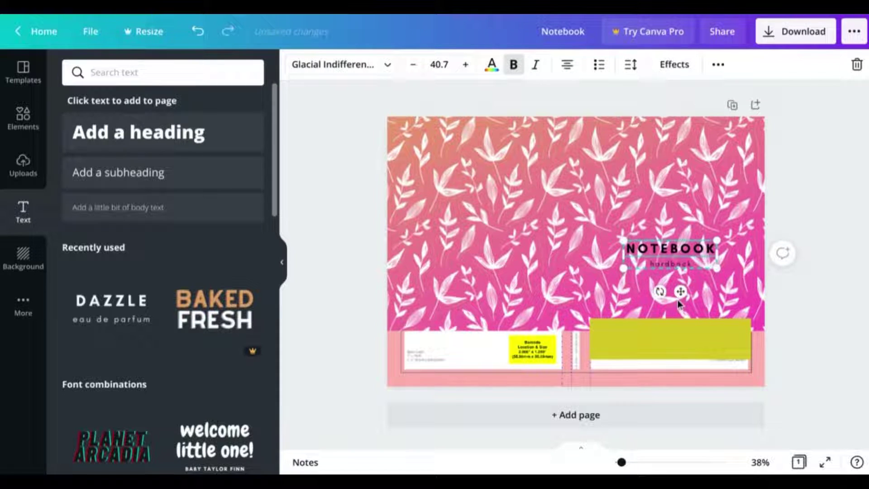
{"action": "key", "text": "shift+Up"}
{"action": "key", "text": "shift+Up"}
{"action": "key", "text": "shift+Up"}
{"action": "key", "text": "shift+Up"}
{"action": "key", "text": "shift+Up"}
{"action": "key", "text": "shift+Up"}
{"action": "key", "text": "shift+Up"}
{"action": "key", "text": "shift+Up"}
{"action": "key", "text": "shift+Up"}
{"action": "key", "text": "shift+Up"}
{"action": "key", "text": "shift+Up"}
{"action": "key", "text": "shift+Up"}
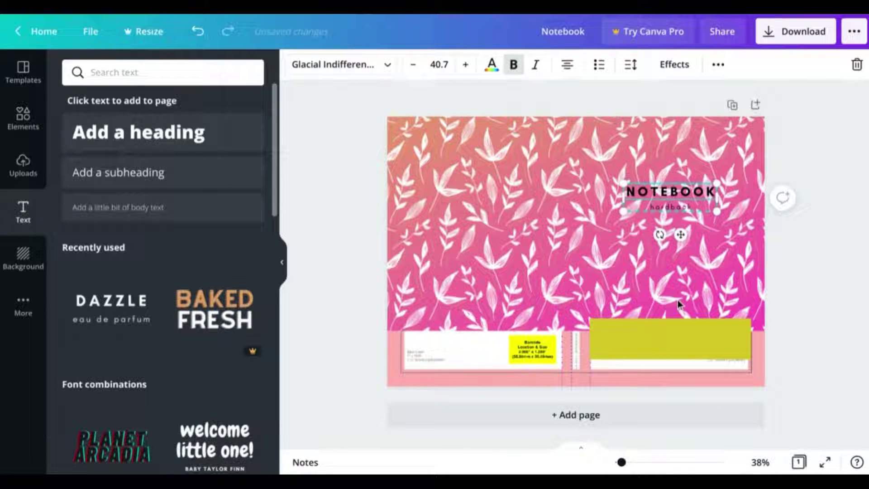
{"action": "key", "text": "shift+Up"}
{"action": "left_click", "coordinate": [815, 314]}
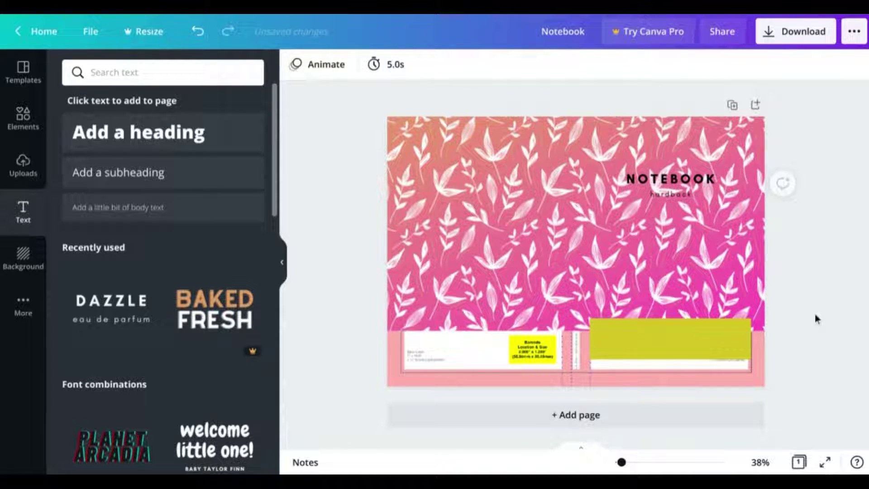
Step: Resize the yellow rectangle into a small box framing the NOTEBOOK title
{"action": "left_click", "coordinate": [731, 325]}
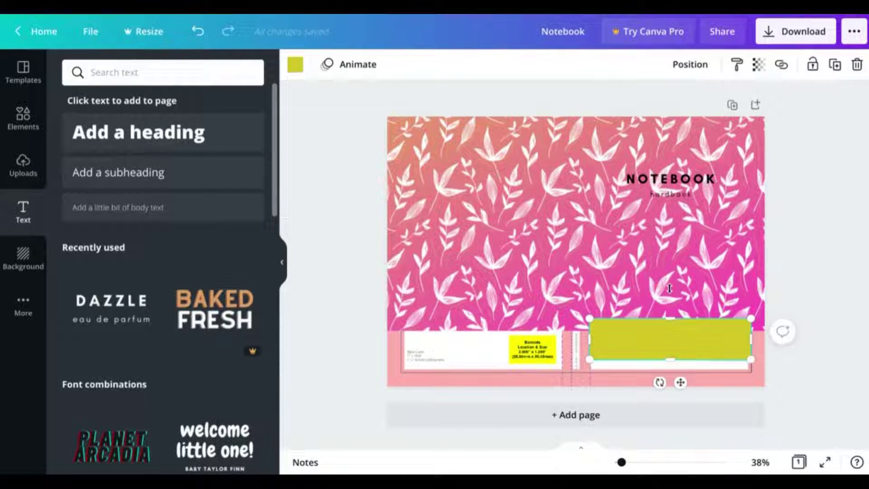
{"action": "left_click_drag", "start_coordinate": [669, 289], "coordinate": [670, 167]}
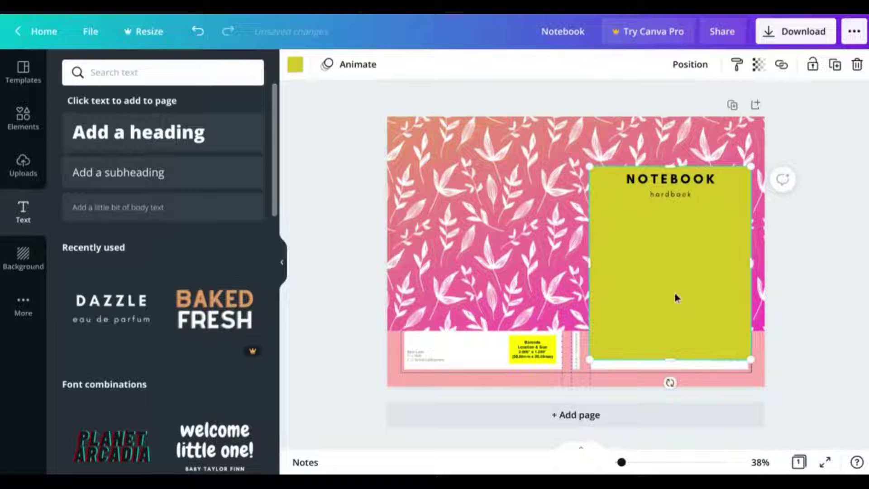
{"action": "left_click_drag", "start_coordinate": [670, 357], "coordinate": [673, 204]}
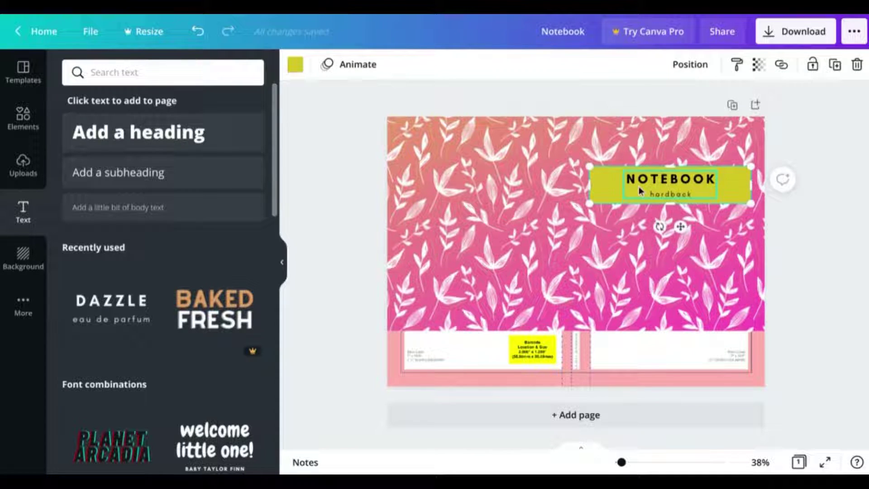
{"action": "left_click_drag", "start_coordinate": [593, 181], "coordinate": [618, 182]}
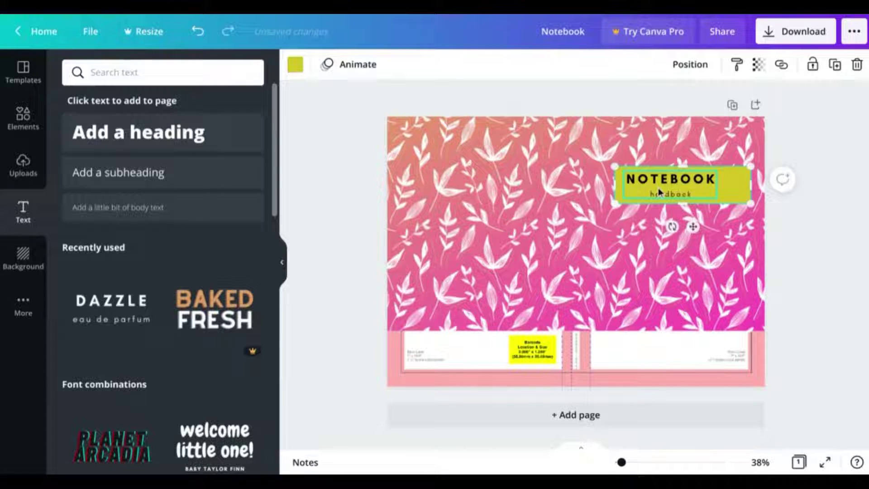
{"action": "left_click_drag", "start_coordinate": [749, 185], "coordinate": [722, 185]}
Step: Recolour the title box light pink
{"action": "left_click", "coordinate": [295, 64]}
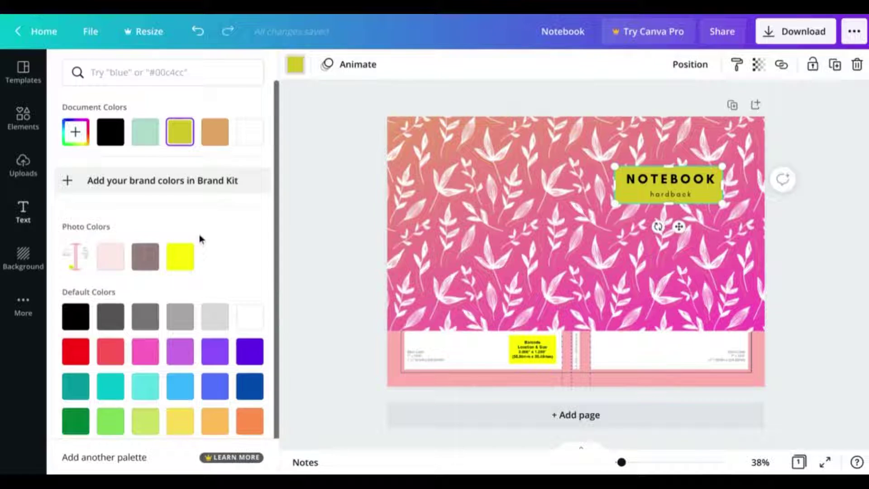
{"action": "left_click", "coordinate": [121, 262]}
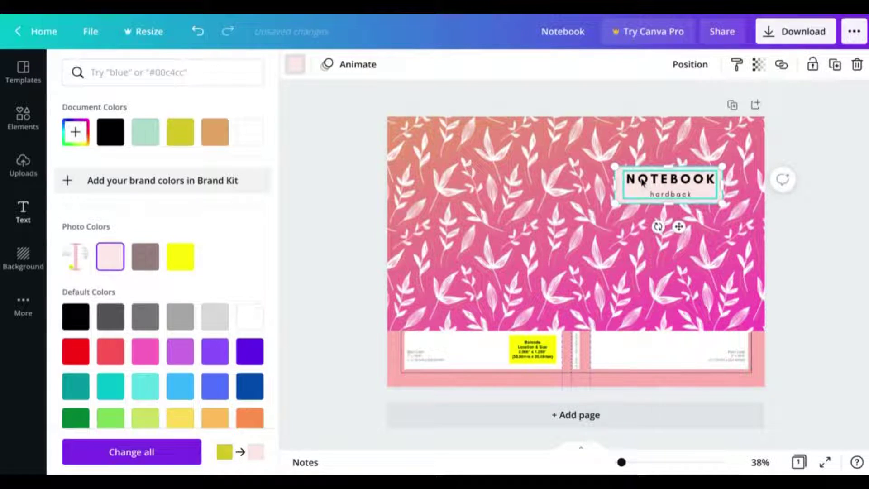
{"action": "left_click", "coordinate": [770, 227]}
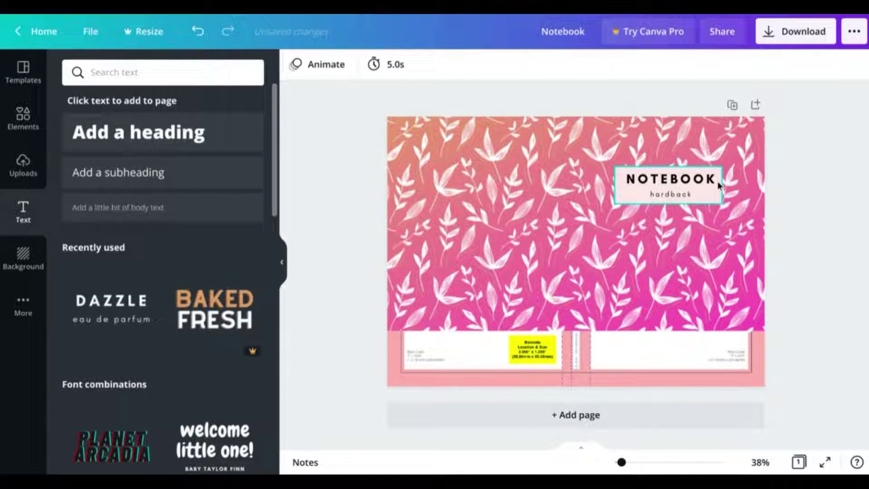
Step: Delete the barcode label strip from the bottom of the cover
{"action": "left_click", "coordinate": [711, 170]}
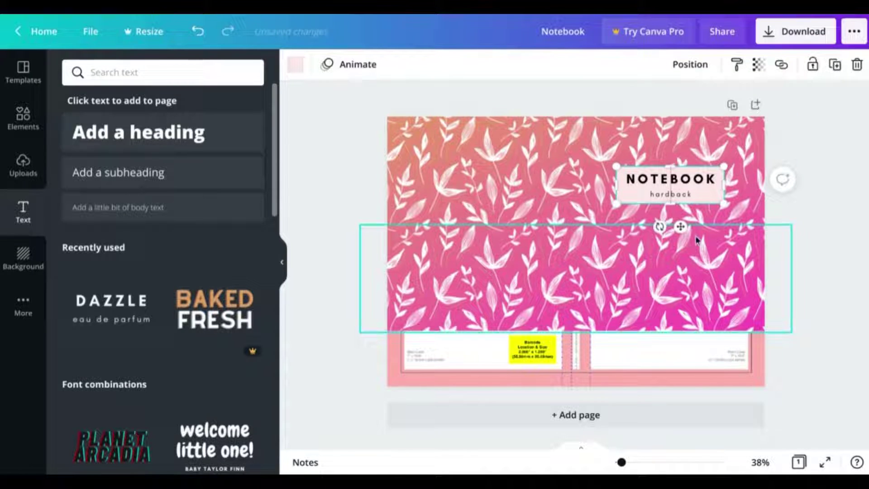
{"action": "left_click", "coordinate": [789, 251]}
{"action": "left_click", "coordinate": [678, 375]}
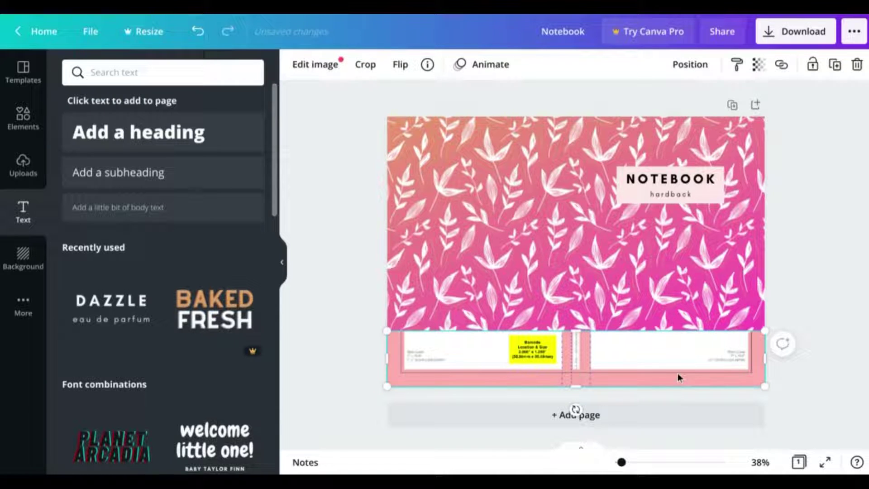
{"action": "key", "text": "Delete"}
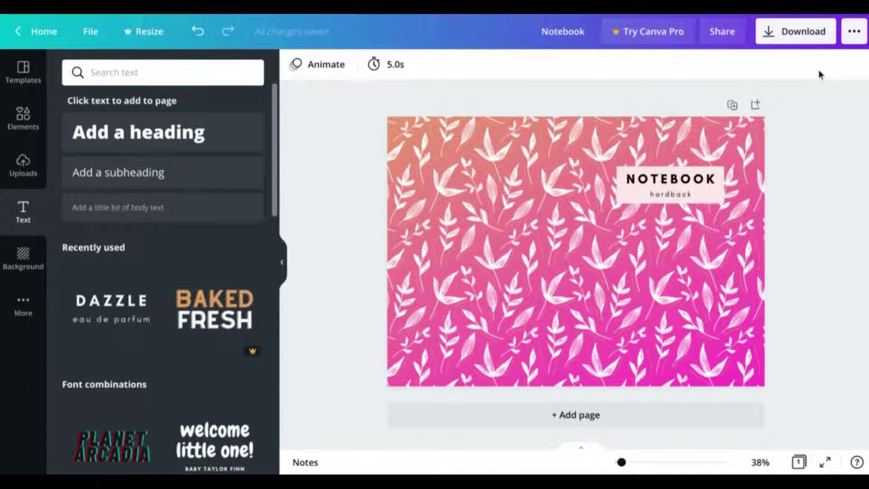
Step: Set the cover's download file type to PDF Print
{"action": "left_click", "coordinate": [815, 39]}
{"action": "left_click", "coordinate": [804, 121]}
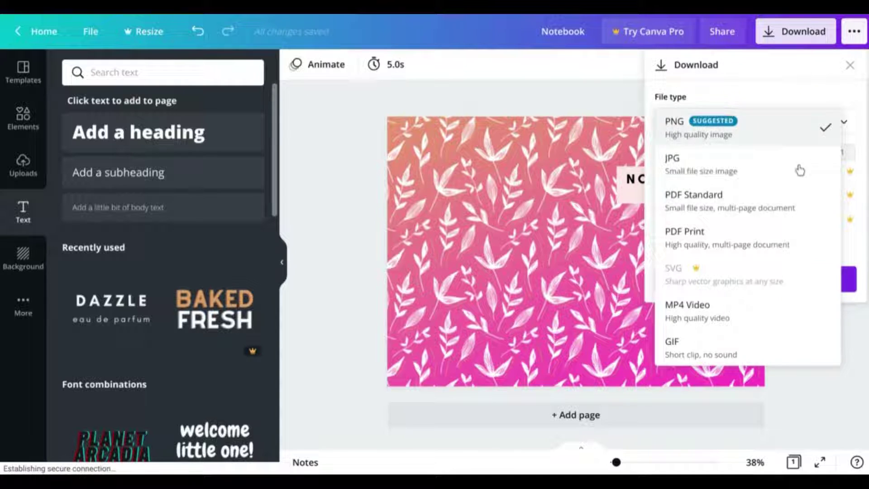
{"action": "left_click", "coordinate": [780, 241]}
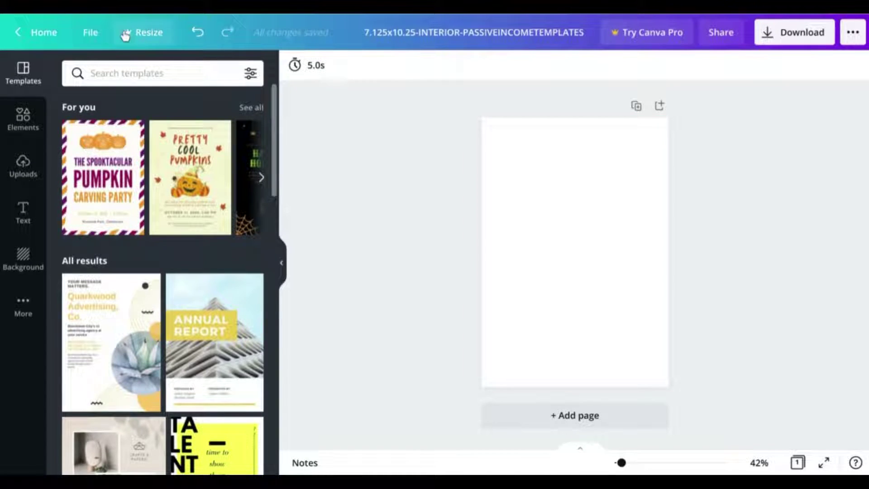
Step: Add the leaf pattern graphic from Elements to the blank interior page
{"action": "left_click", "coordinate": [90, 32]}
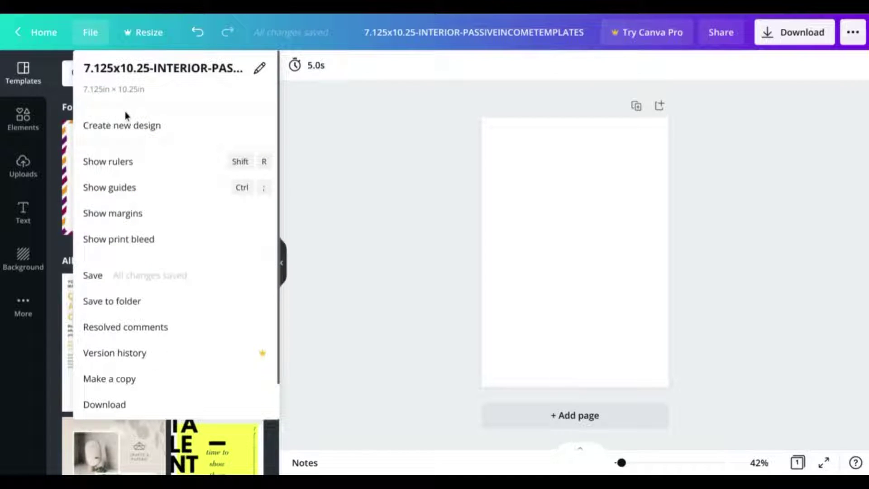
{"action": "left_click", "coordinate": [309, 168]}
{"action": "left_click", "coordinate": [32, 110]}
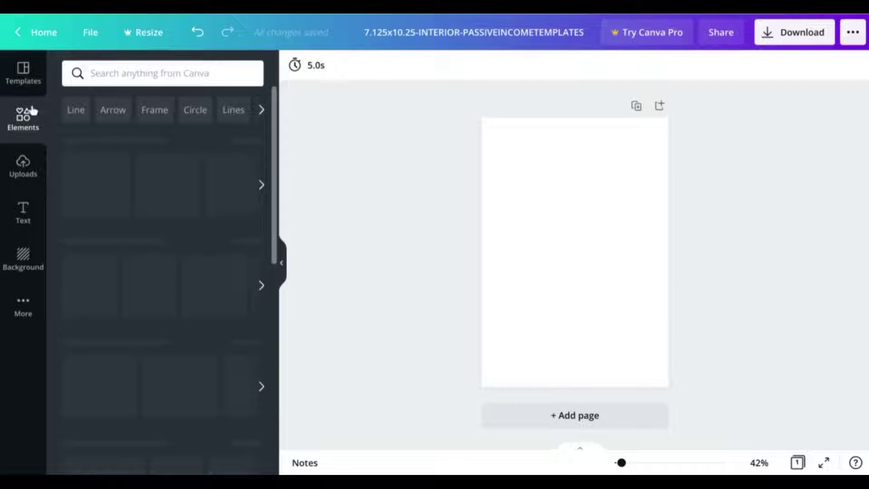
{"action": "left_click", "coordinate": [108, 172]}
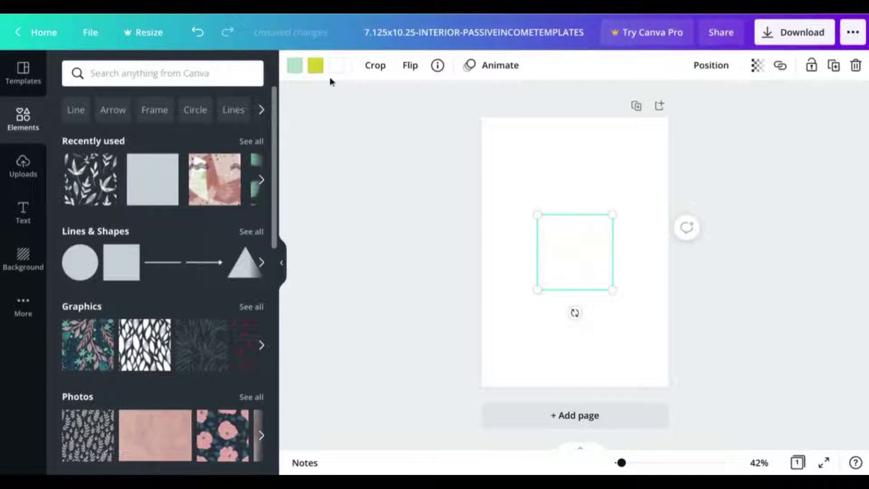
Step: Make the pattern's colours light grey at transparency 40 and move it to the top-left corner
{"action": "left_click", "coordinate": [316, 65]}
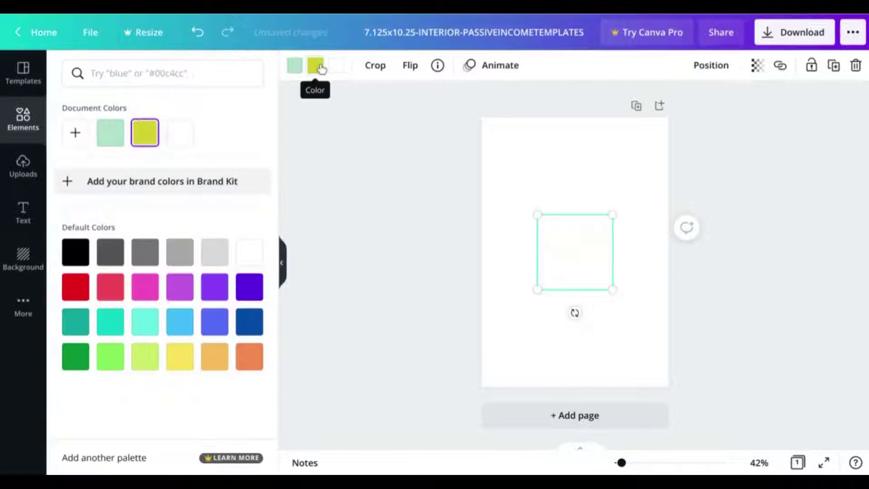
{"action": "left_click", "coordinate": [215, 253]}
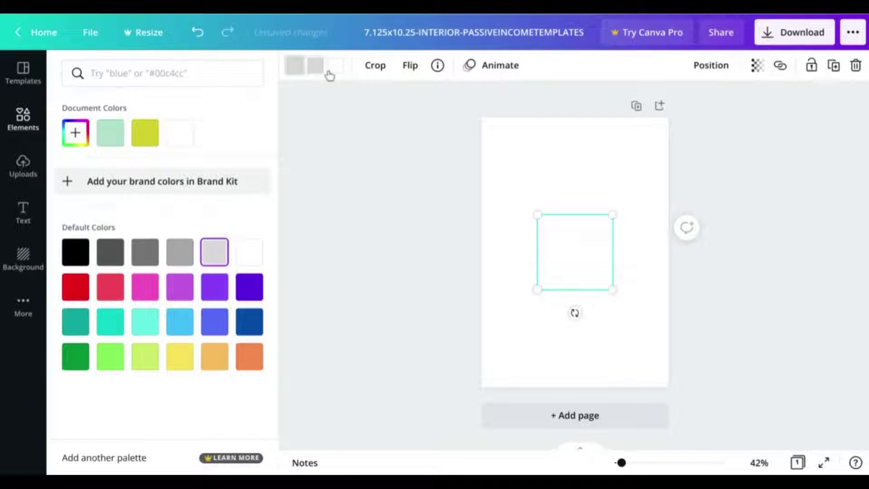
{"action": "left_click", "coordinate": [329, 72]}
{"action": "left_click", "coordinate": [209, 254]}
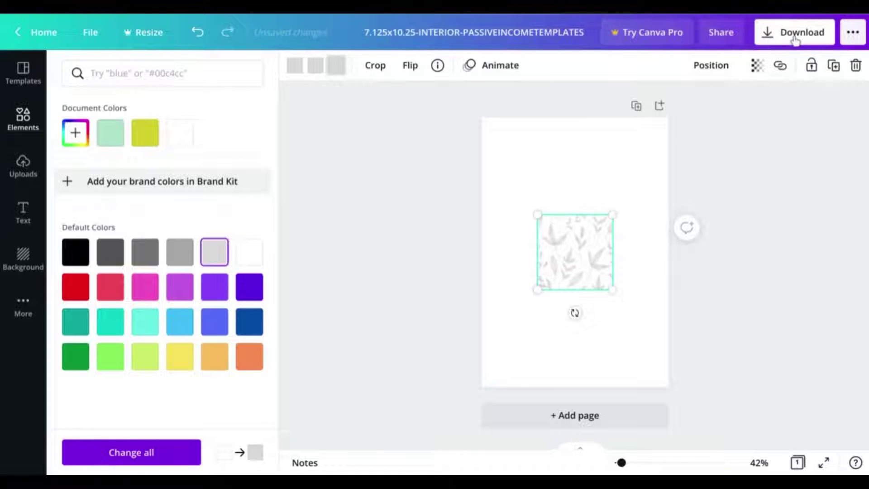
{"action": "left_click", "coordinate": [758, 66]}
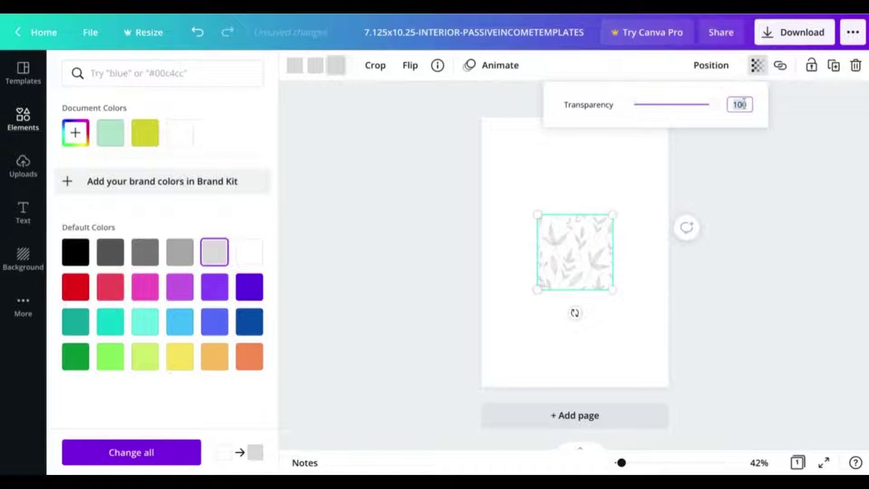
{"action": "type", "text": "40"}
{"action": "left_click", "coordinate": [596, 277]}
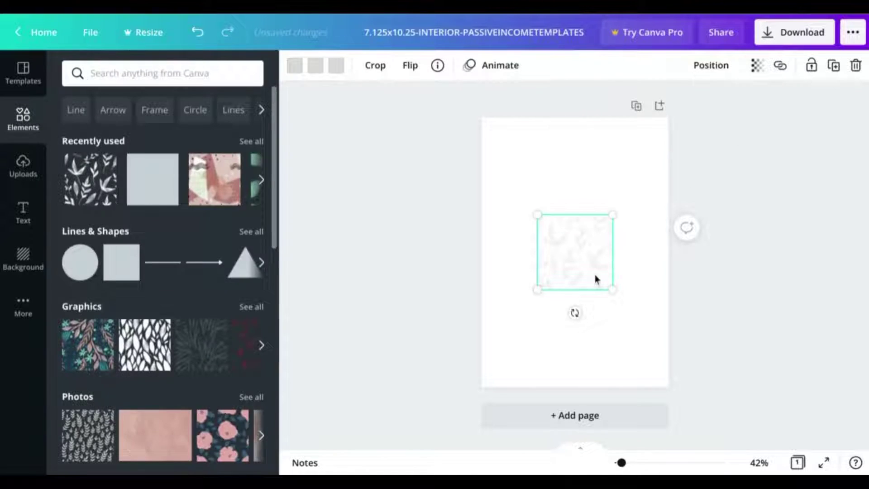
{"action": "left_click_drag", "start_coordinate": [578, 262], "coordinate": [641, 160]}
Step: Group the row of pattern squares along the page top
{"action": "left_click", "coordinate": [648, 220]}
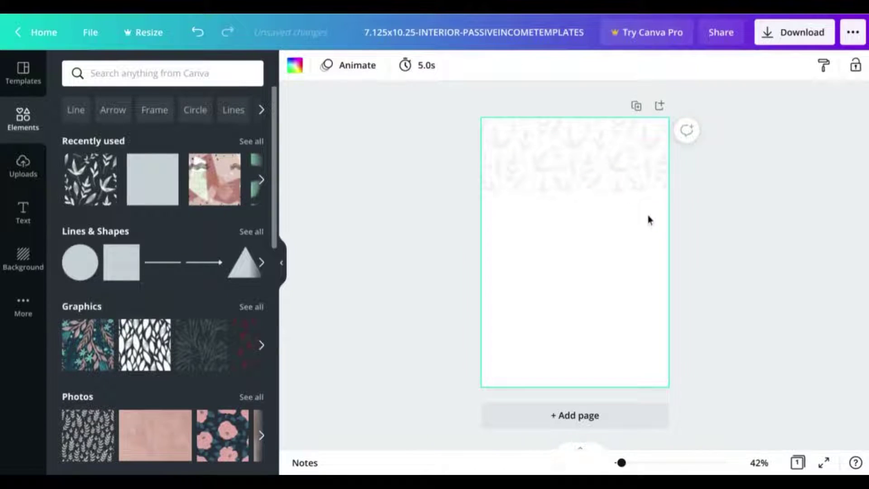
{"action": "left_click_drag", "start_coordinate": [648, 220], "coordinate": [514, 161]}
{"action": "left_click", "coordinate": [642, 65]}
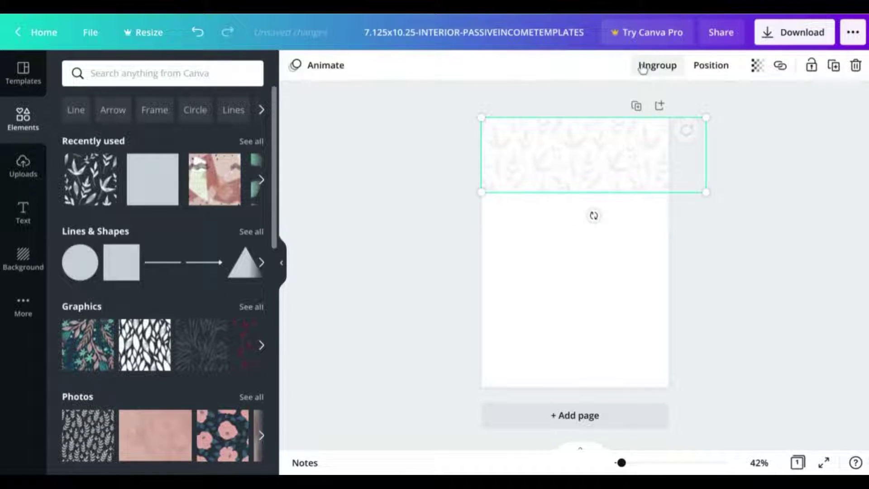
Step: Fill the rest of the page with pattern squares and lock them all in place
{"action": "left_click_drag", "start_coordinate": [594, 148], "coordinate": [591, 222]}
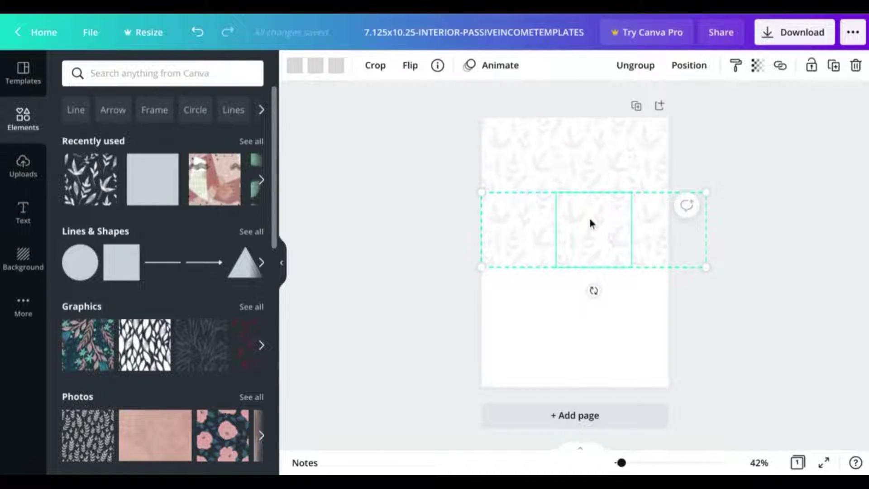
{"action": "left_click_drag", "start_coordinate": [586, 140], "coordinate": [576, 285]}
{"action": "left_click_drag", "start_coordinate": [623, 147], "coordinate": [618, 365]}
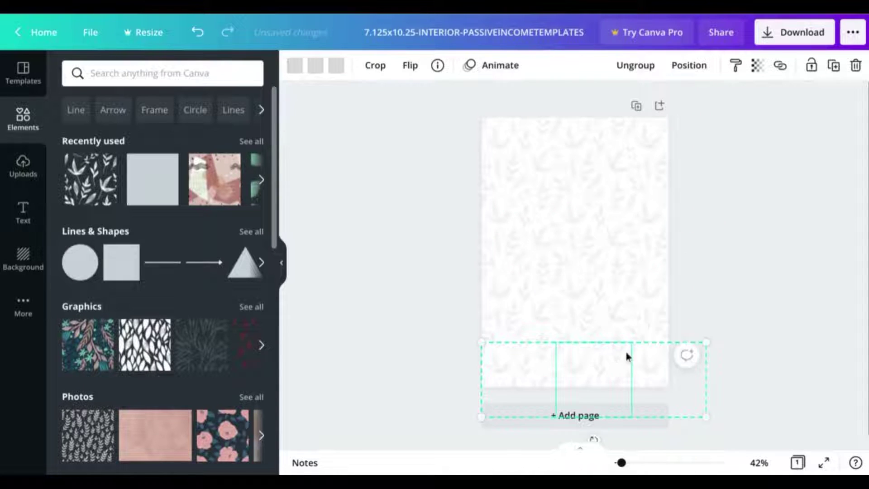
{"action": "left_click", "coordinate": [725, 232]}
{"action": "left_click_drag", "start_coordinate": [717, 385], "coordinate": [472, 113]}
{"action": "left_click", "coordinate": [811, 66]}
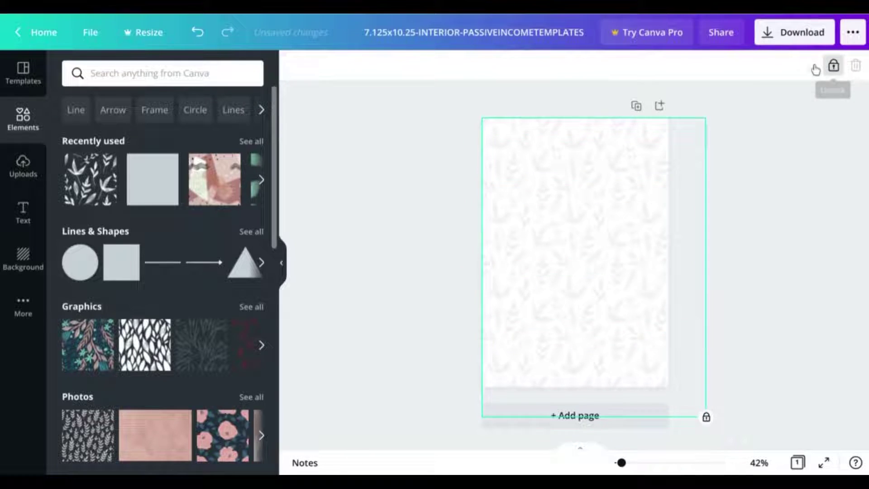
{"action": "left_click", "coordinate": [371, 207]}
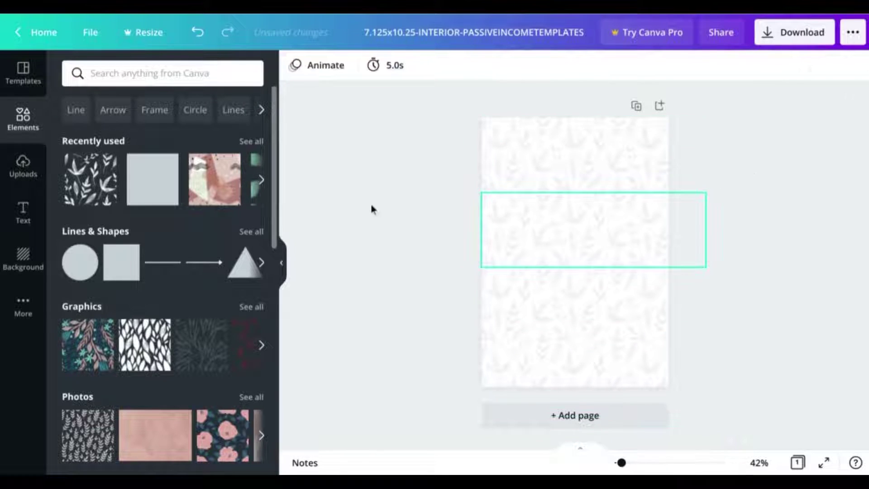
Step: Add a weight-2 mid-grey horizontal line near the top of the page
{"action": "left_click", "coordinate": [162, 263]}
{"action": "left_click", "coordinate": [334, 69]}
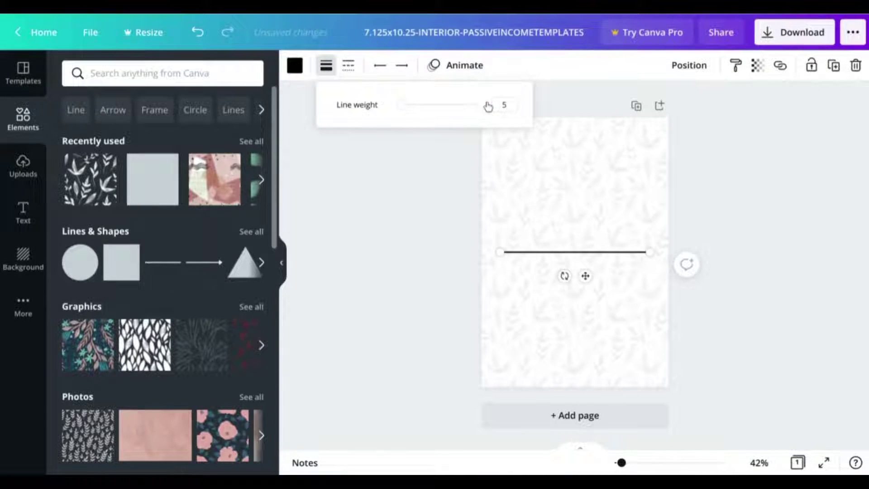
{"action": "double_click", "coordinate": [503, 104]}
{"action": "type", "text": "2"}
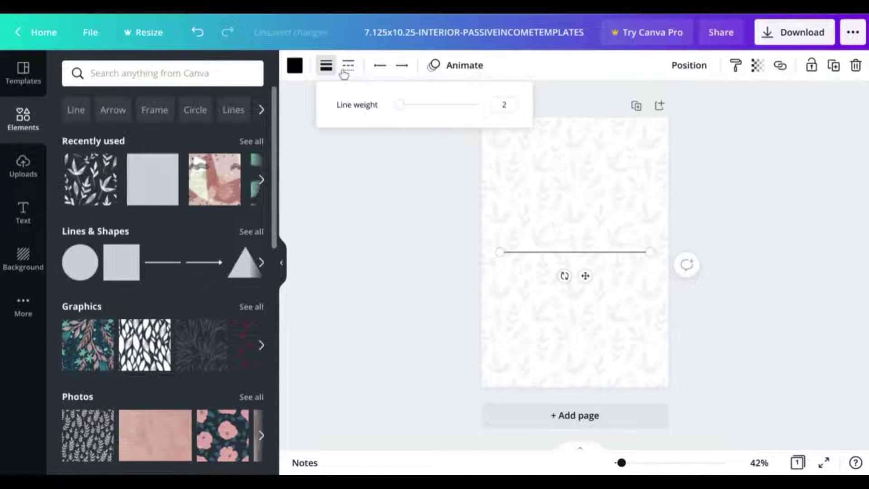
{"action": "left_click", "coordinate": [295, 65]}
{"action": "left_click", "coordinate": [142, 253]}
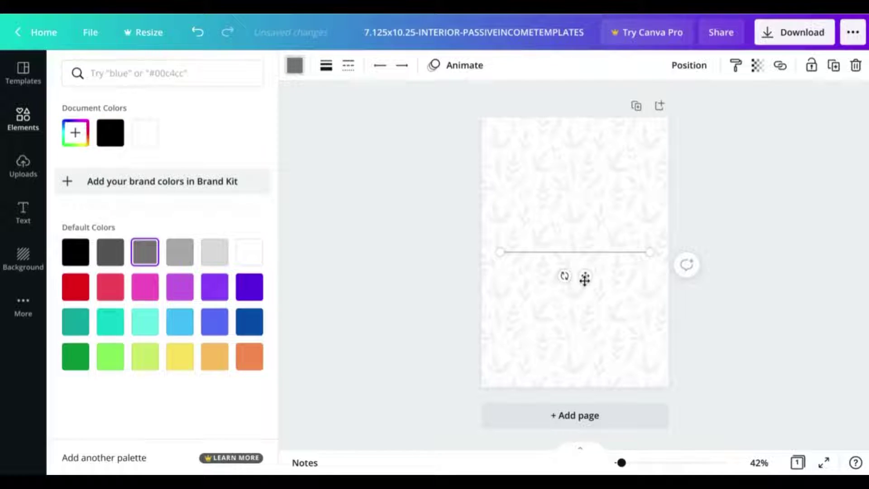
{"action": "left_click_drag", "start_coordinate": [585, 279], "coordinate": [580, 166]}
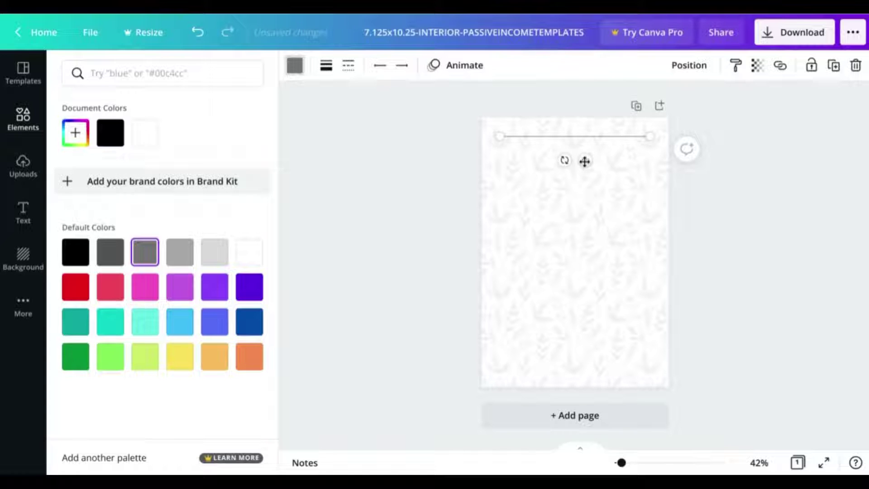
Step: Place a line at the bottom margin and duplicate the top line several times
{"action": "left_click_drag", "start_coordinate": [588, 163], "coordinate": [584, 387]}
{"action": "left_click", "coordinate": [600, 161]}
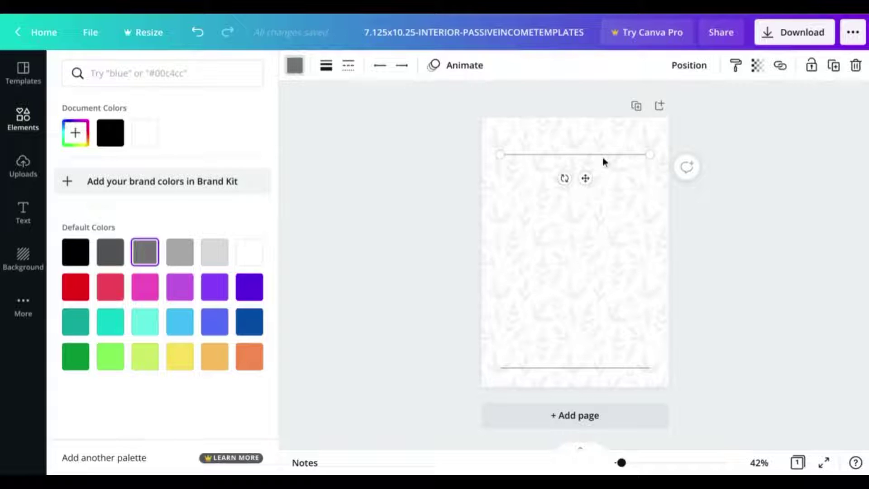
{"action": "key", "text": "ctrl+d"}
{"action": "key", "text": "ctrl+d"}
{"action": "key", "text": "ctrl+d"}
{"action": "key", "text": "ctrl+d"}
{"action": "key", "text": "ctrl+d"}
{"action": "key", "text": "ctrl+d"}
{"action": "key", "text": "ctrl+d"}
{"action": "key", "text": "ctrl+d"}
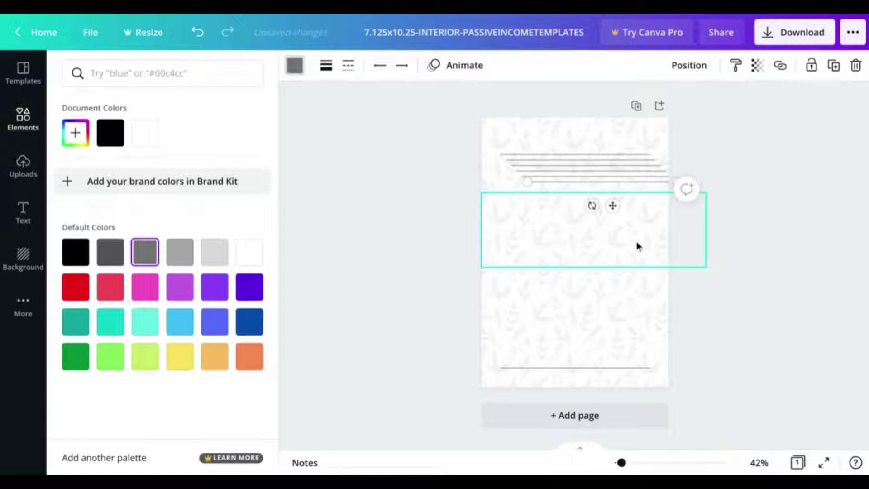
{"action": "key", "text": "ctrl+d"}
{"action": "key", "text": "ctrl+d"}
{"action": "key", "text": "ctrl+d"}
{"action": "key", "text": "ctrl+d"}
{"action": "key", "text": "ctrl+d"}
{"action": "key", "text": "ctrl+d"}
{"action": "key", "text": "ctrl+d"}
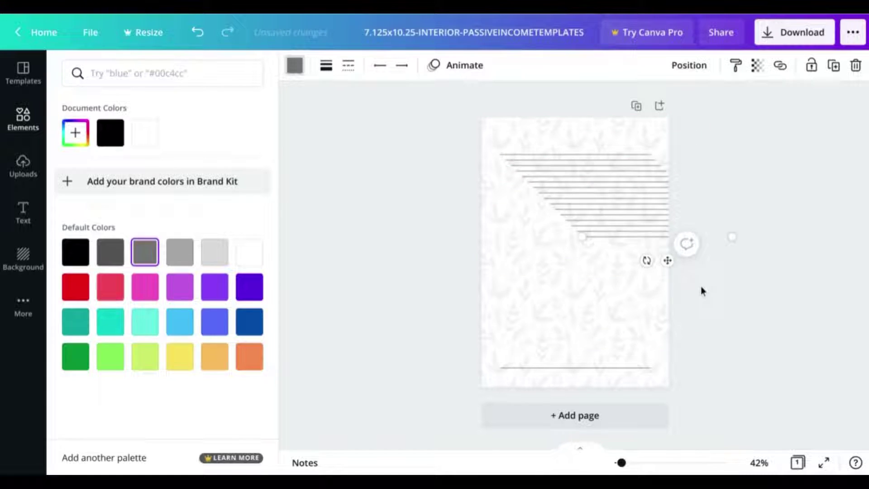
{"action": "key", "text": "Escape"}
Step: Space all the ruled lines evenly with Tidy up and align them with the margins
{"action": "left_click", "coordinate": [675, 377]}
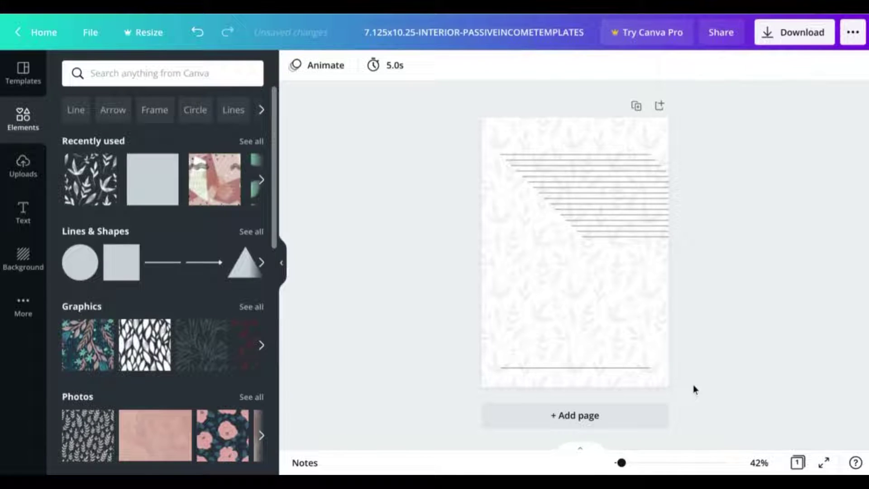
{"action": "left_click_drag", "start_coordinate": [691, 388], "coordinate": [566, 149]}
{"action": "left_click", "coordinate": [689, 65]}
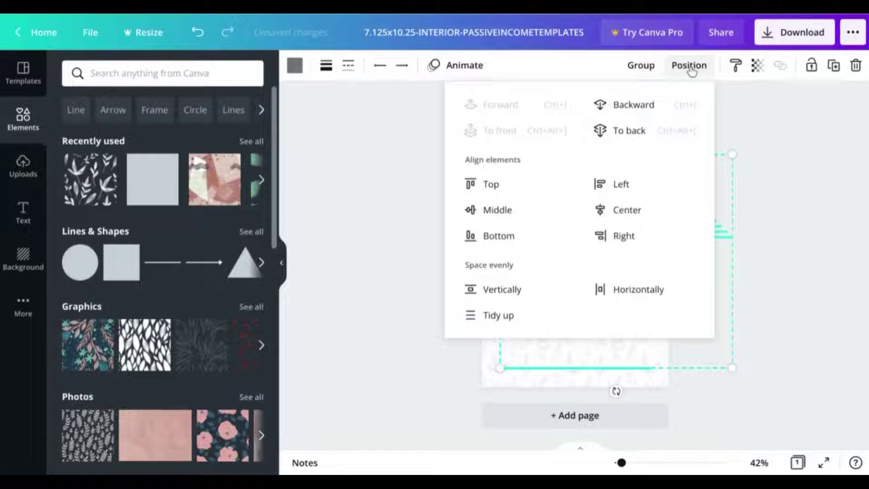
{"action": "left_click", "coordinate": [512, 314]}
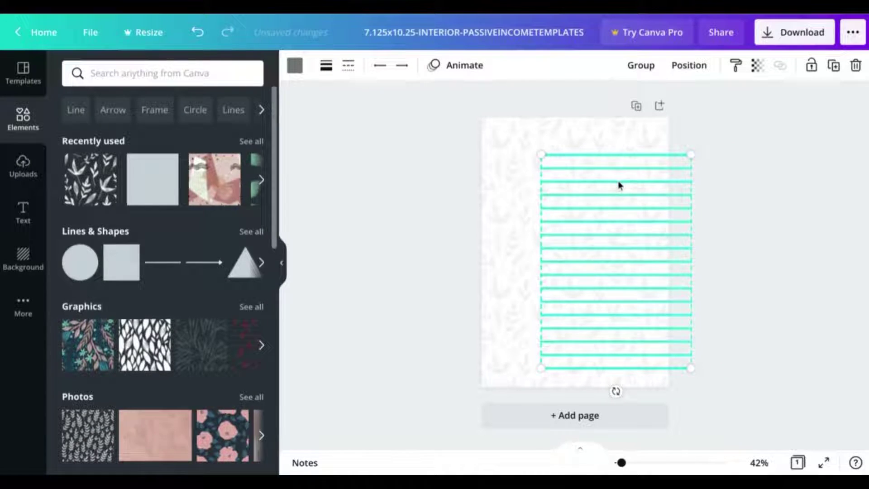
{"action": "left_click_drag", "start_coordinate": [615, 183], "coordinate": [576, 180]}
{"action": "left_click", "coordinate": [702, 195]}
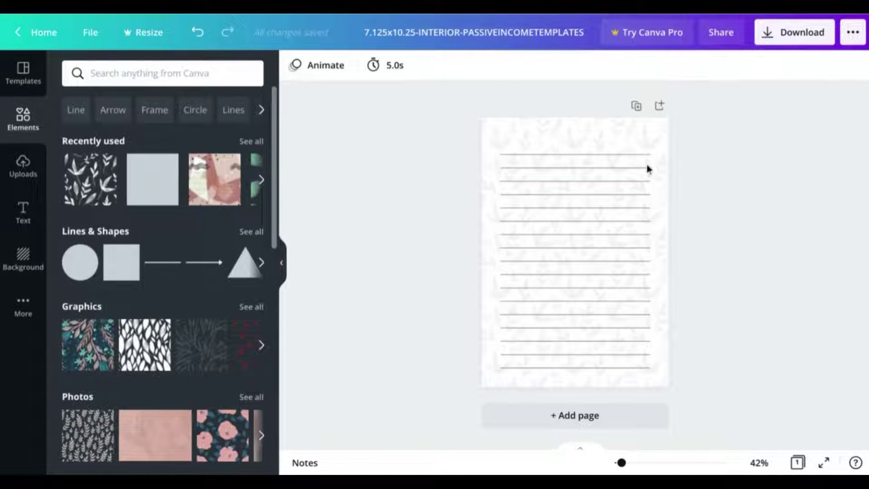
Step: Duplicate the lined page up to 25 pages and show them as a thumbnail grid
{"action": "left_click", "coordinate": [639, 107]}
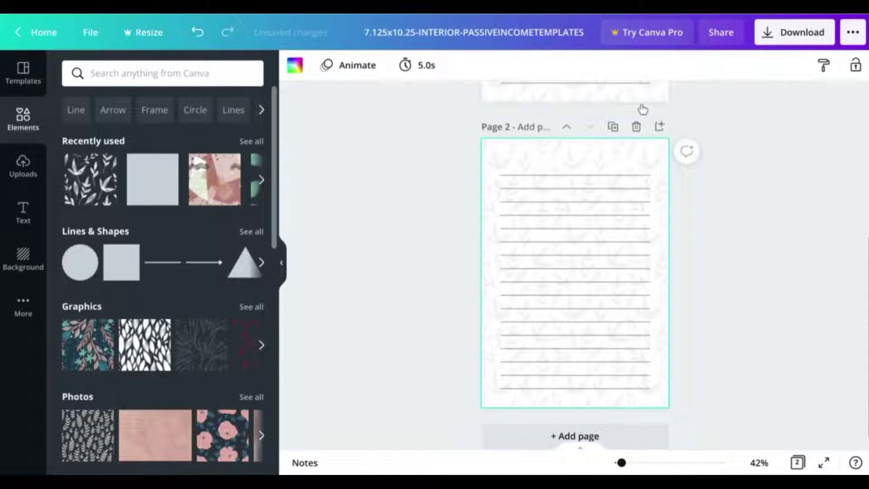
{"action": "left_click", "coordinate": [613, 127]}
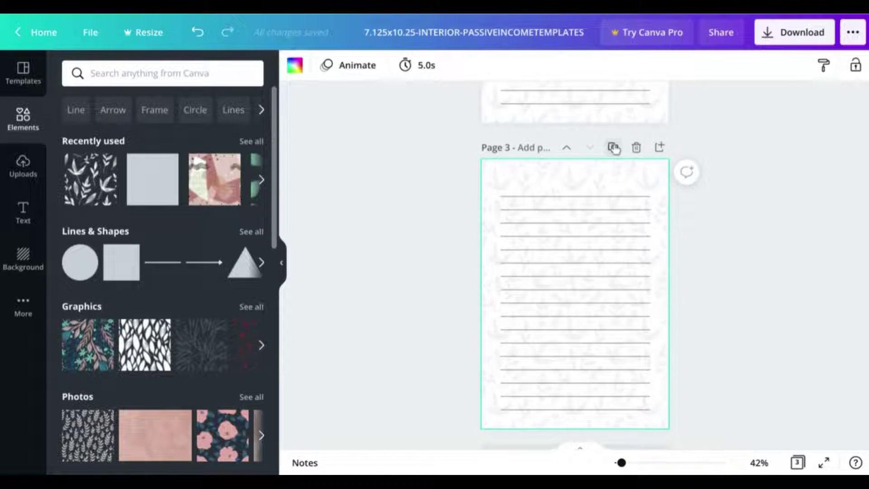
{"action": "left_click", "coordinate": [613, 147]}
{"action": "left_click", "coordinate": [614, 169]}
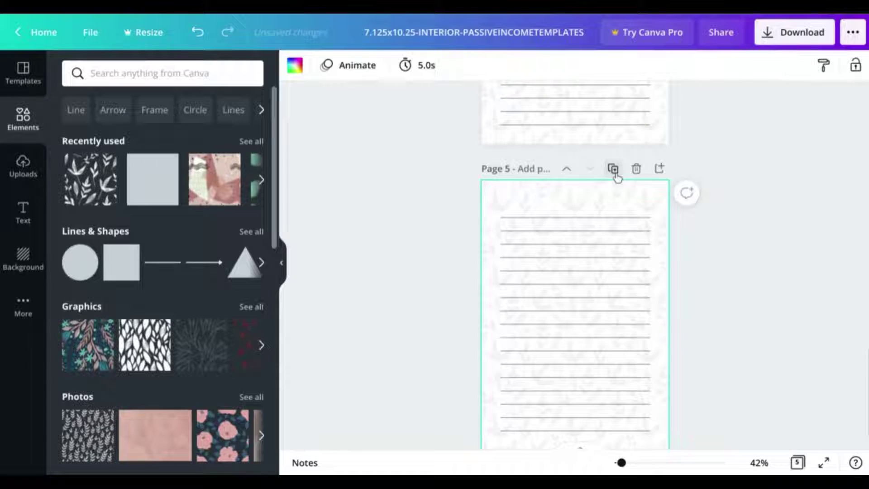
{"action": "left_click", "coordinate": [613, 169]}
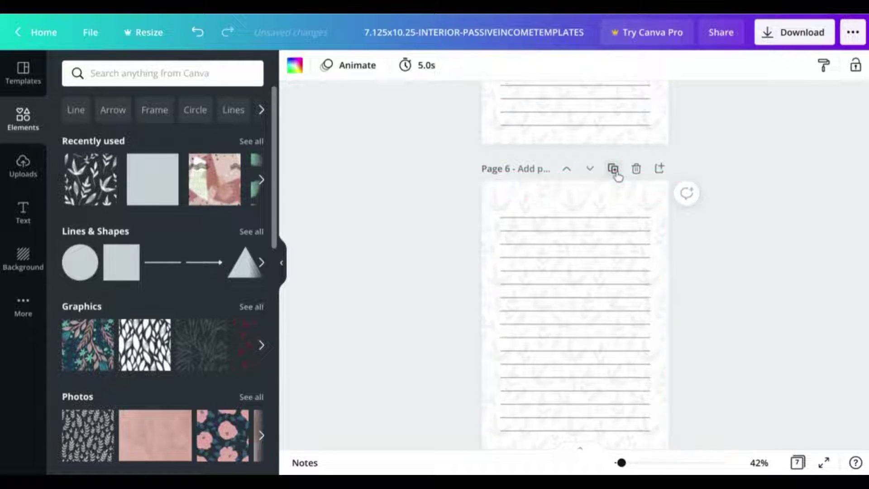
{"action": "left_click", "coordinate": [614, 169]}
{"action": "left_click", "coordinate": [614, 190]}
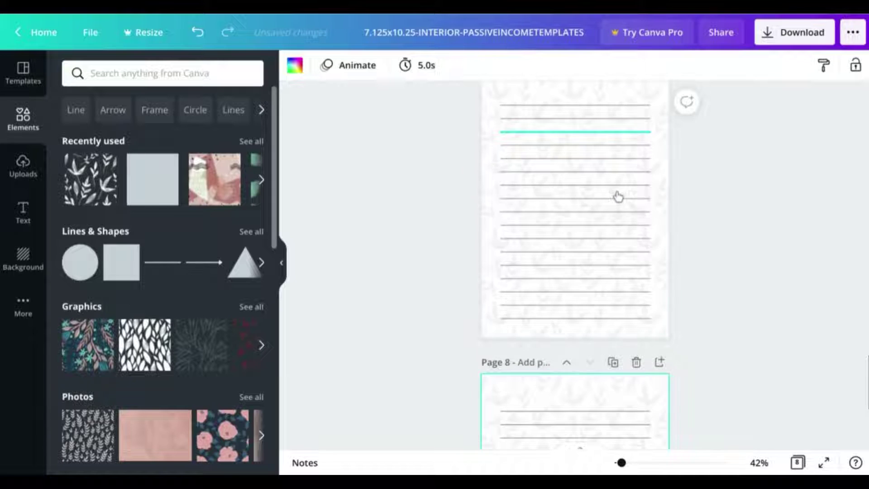
{"action": "left_click", "coordinate": [614, 190]}
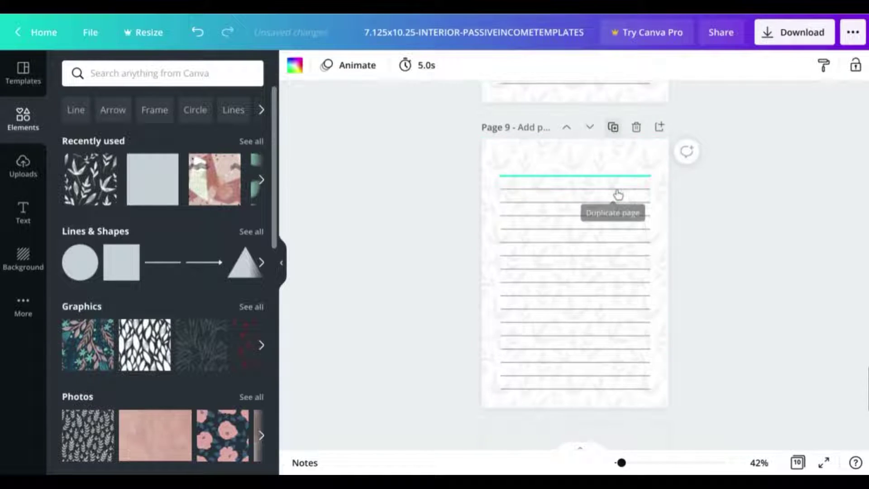
{"action": "left_click", "coordinate": [613, 190]}
{"action": "left_click", "coordinate": [613, 190]}
{"action": "left_click", "coordinate": [613, 191]}
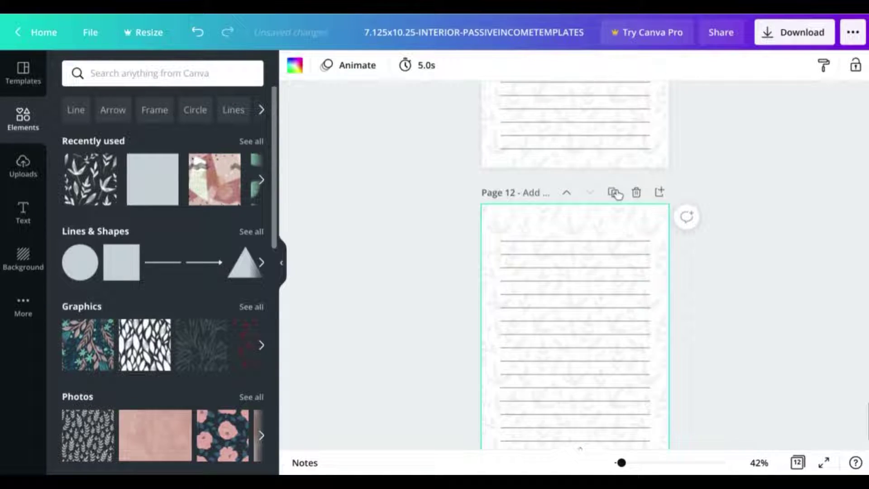
{"action": "left_click", "coordinate": [613, 190]}
{"action": "left_click", "coordinate": [613, 190]}
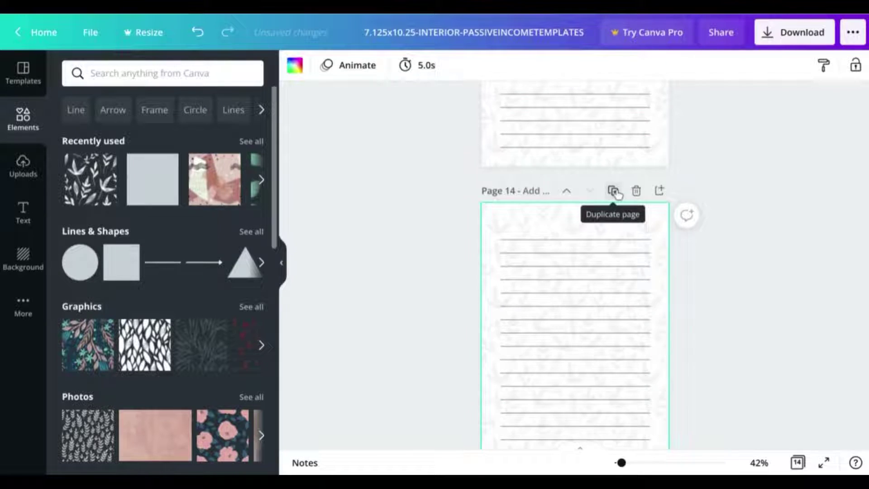
{"action": "left_click", "coordinate": [614, 190]}
{"action": "left_click", "coordinate": [614, 191]}
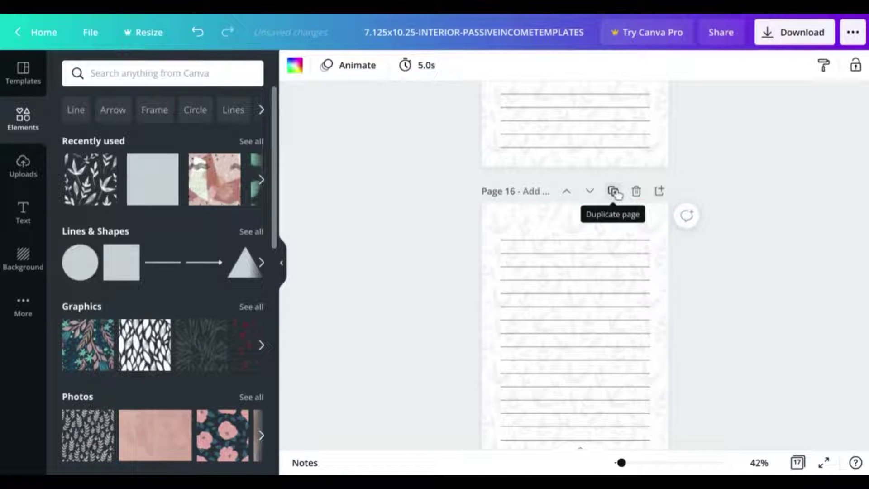
{"action": "left_click", "coordinate": [614, 190]}
{"action": "left_click", "coordinate": [613, 190]}
{"action": "left_click", "coordinate": [613, 190]}
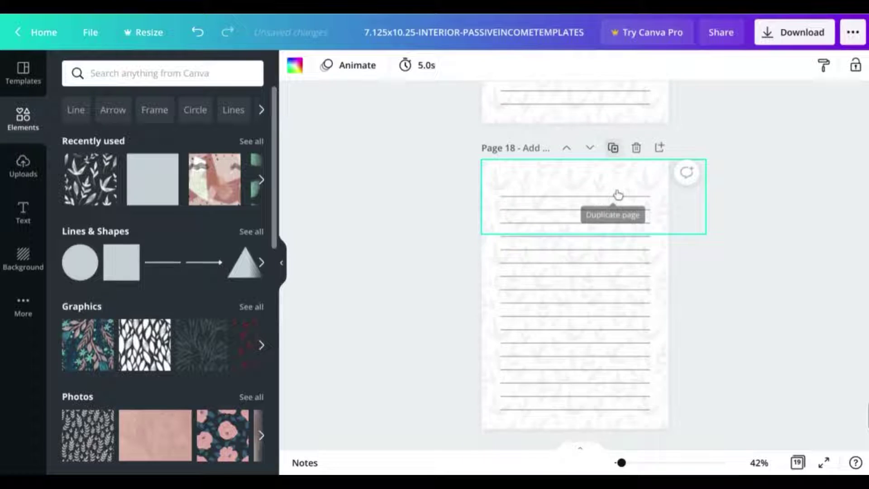
{"action": "left_click", "coordinate": [614, 190]}
{"action": "left_click", "coordinate": [614, 192]}
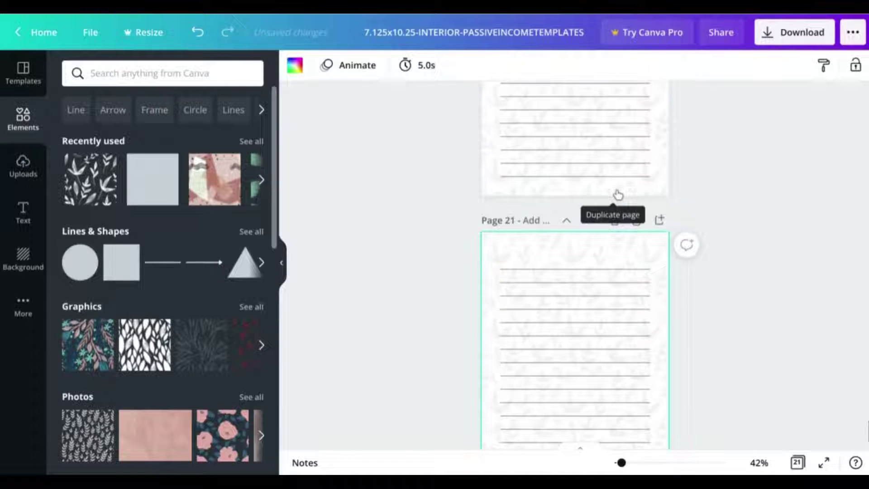
{"action": "left_click", "coordinate": [614, 191]}
{"action": "left_click", "coordinate": [614, 192]}
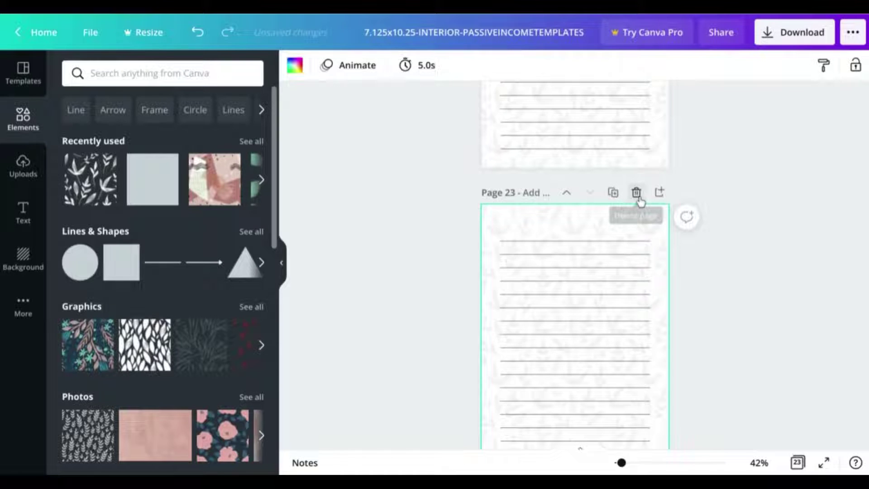
{"action": "left_click", "coordinate": [614, 194]}
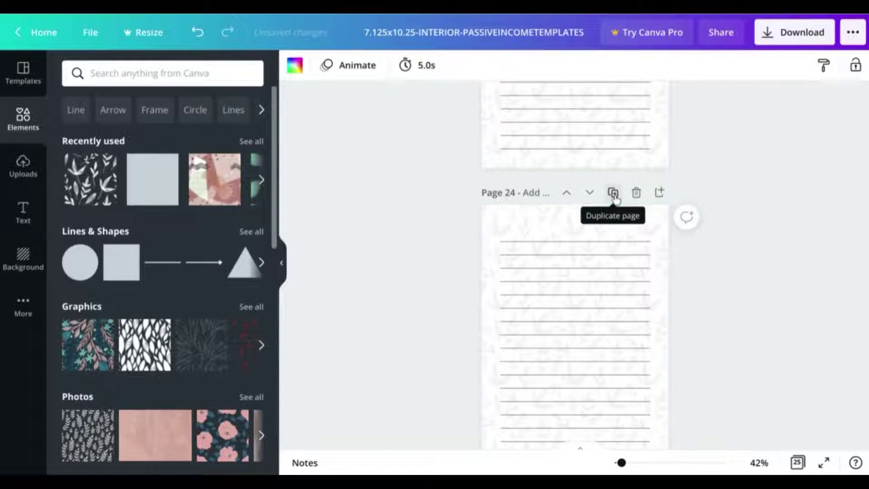
{"action": "left_click", "coordinate": [614, 194]}
{"action": "left_click", "coordinate": [798, 461]}
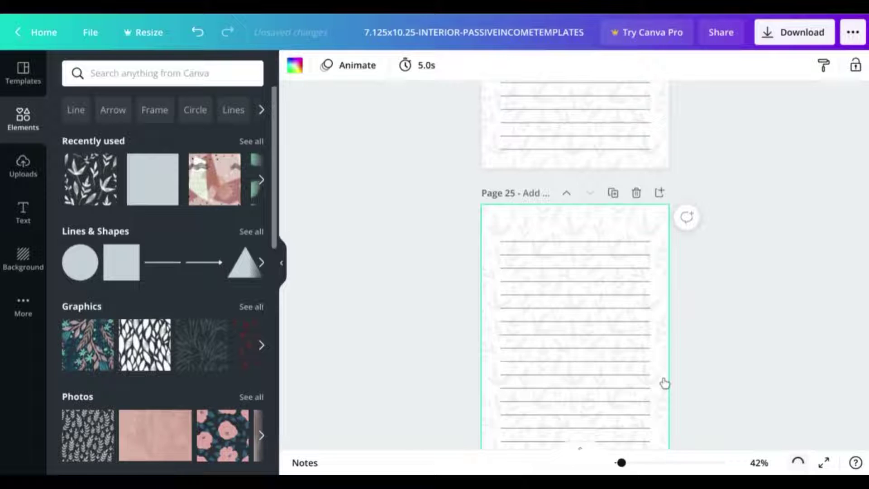
Step: Select all 25 pages and duplicate them three times for 100 pages
{"action": "scroll", "coordinate": [189, 140], "scroll_direction": "up", "scroll_amount": 15}
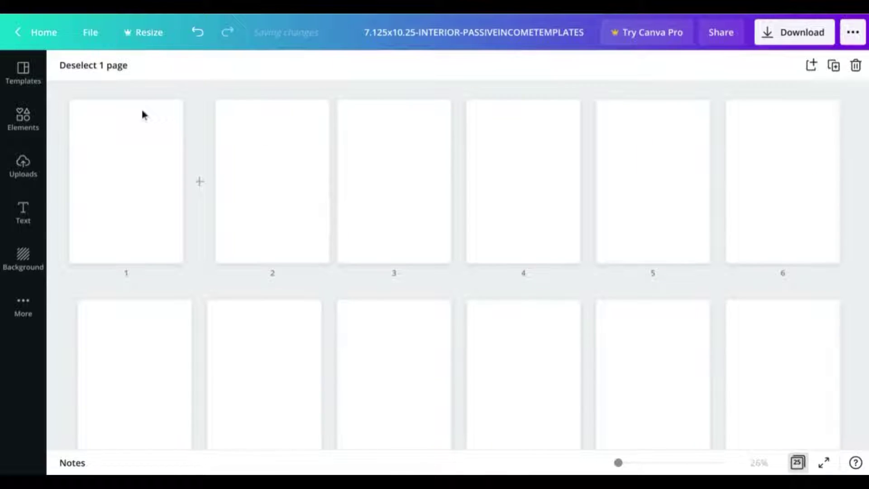
{"action": "scroll", "coordinate": [152, 167], "scroll_direction": "down", "scroll_amount": 5}
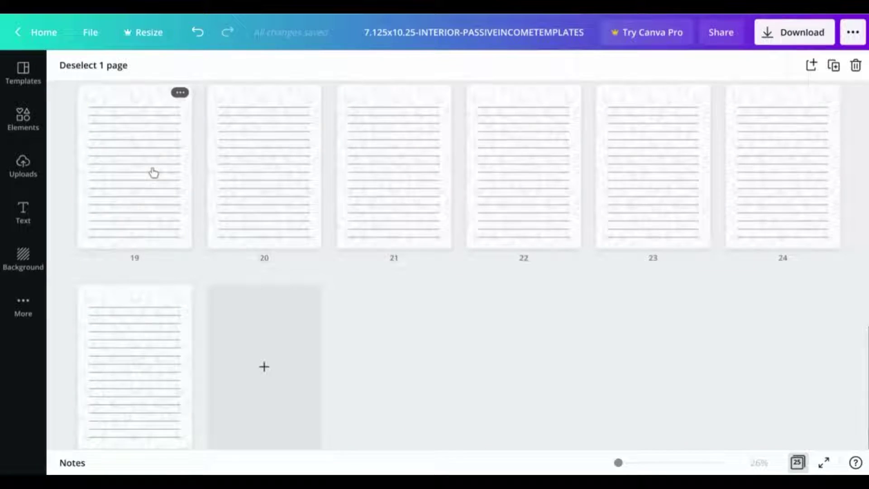
{"action": "key", "text": "ctrl+a"}
{"action": "right_click", "coordinate": [143, 308]}
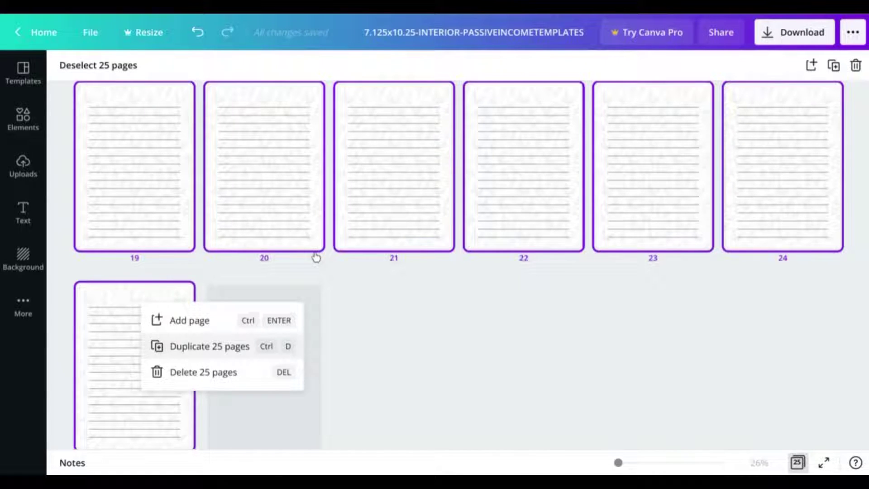
{"action": "key", "text": "ctrl+d"}
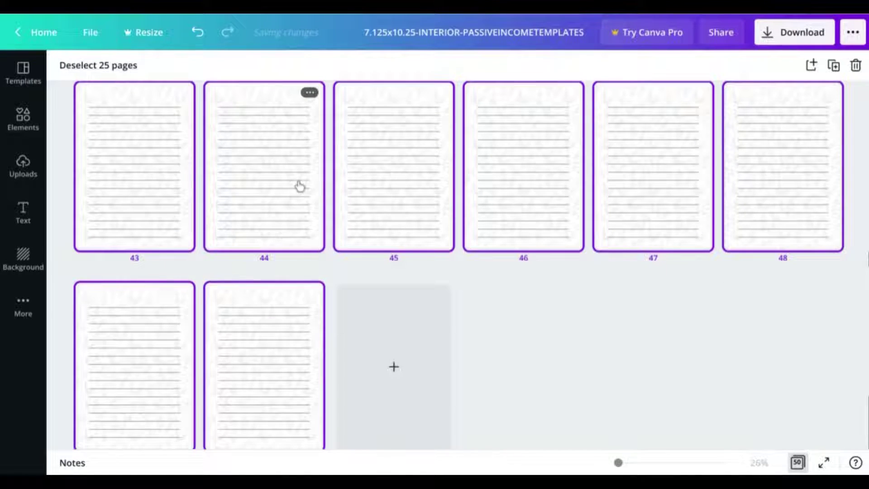
{"action": "right_click", "coordinate": [297, 180]}
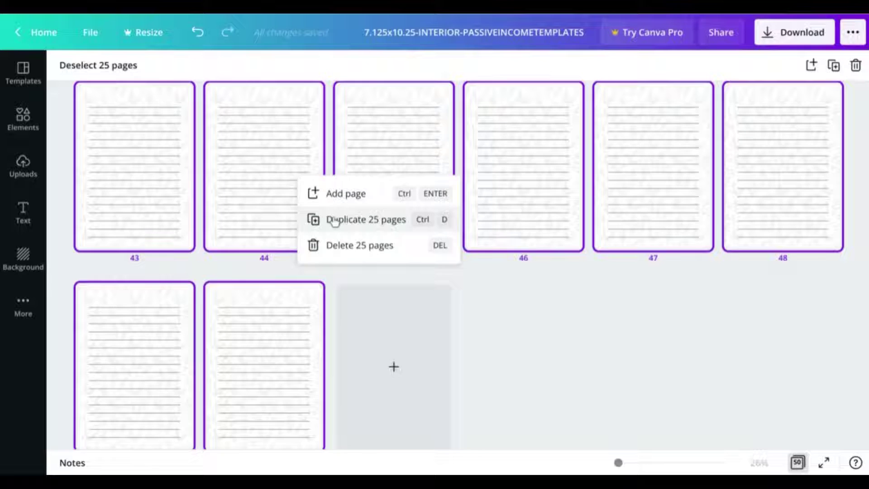
{"action": "left_click", "coordinate": [335, 220]}
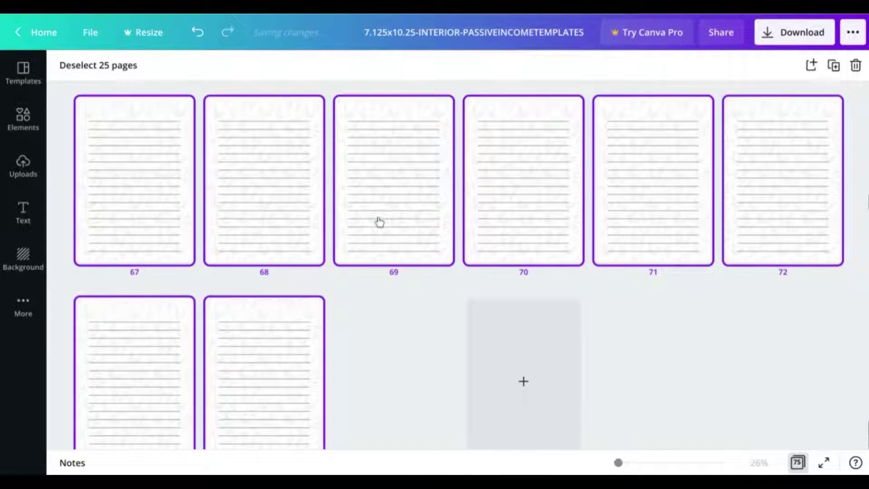
{"action": "right_click", "coordinate": [406, 208]}
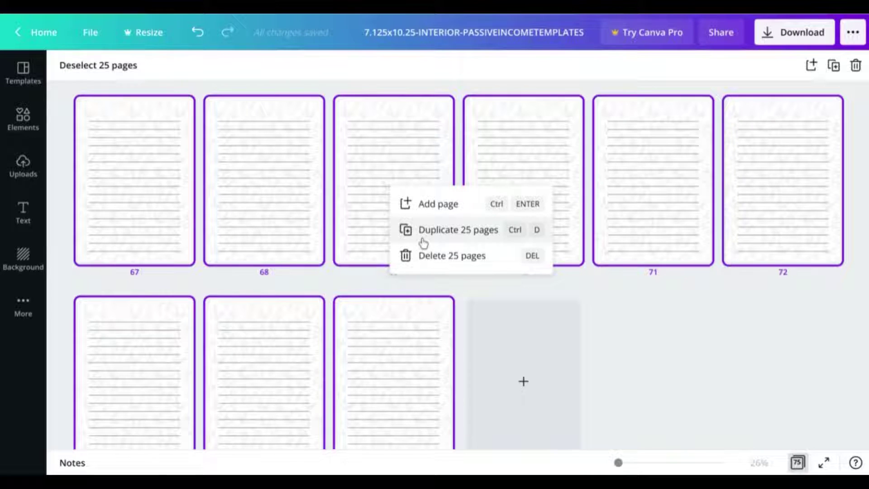
{"action": "left_click", "coordinate": [423, 243]}
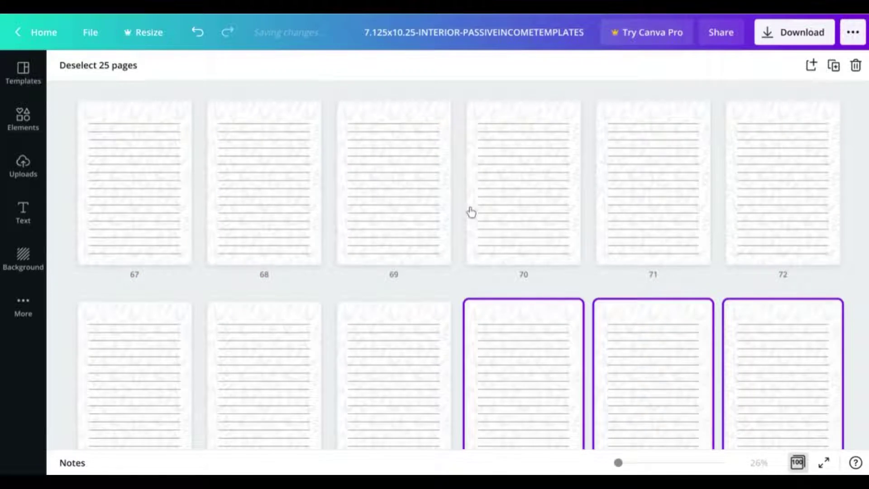
Step: Download all 100 interior pages as a PDF Print file
{"action": "left_click", "coordinate": [124, 66]}
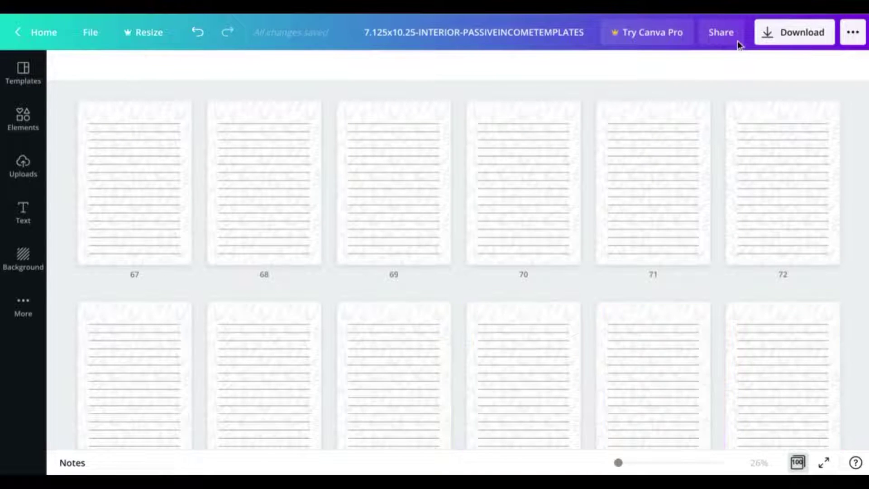
{"action": "left_click", "coordinate": [787, 36]}
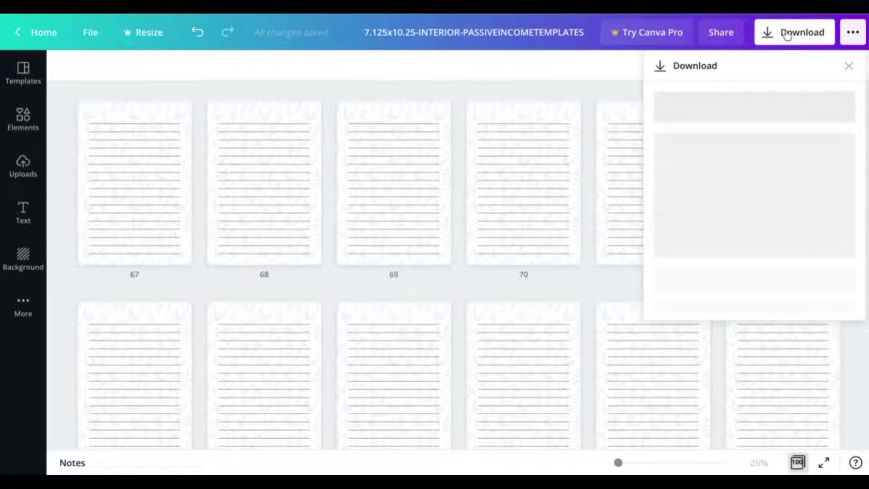
{"action": "left_click", "coordinate": [766, 128]}
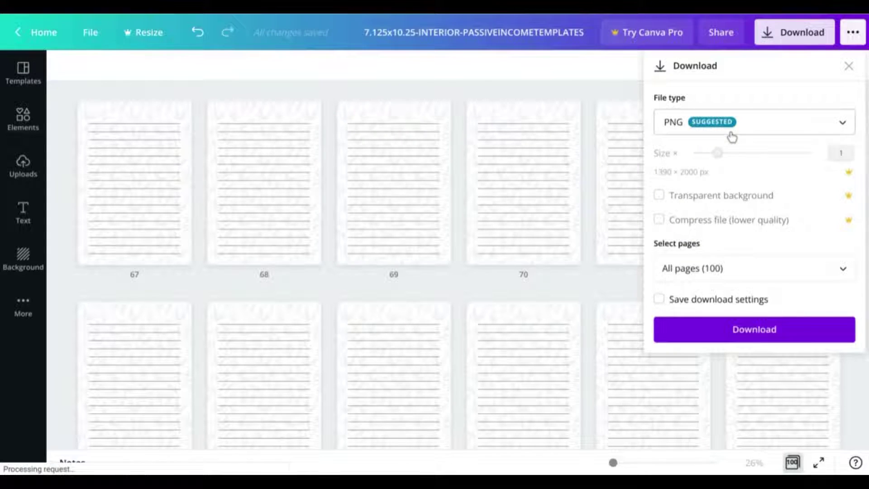
{"action": "left_click", "coordinate": [732, 135]}
{"action": "left_click", "coordinate": [710, 240]}
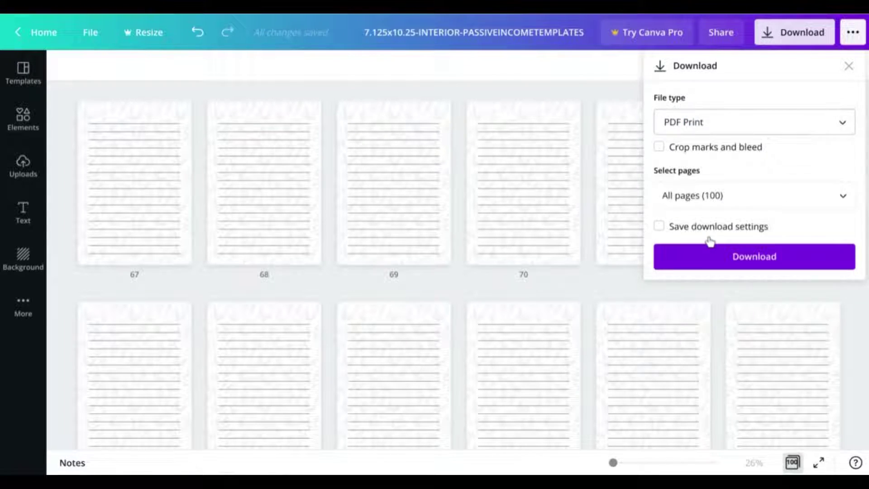
{"action": "left_click", "coordinate": [690, 253]}
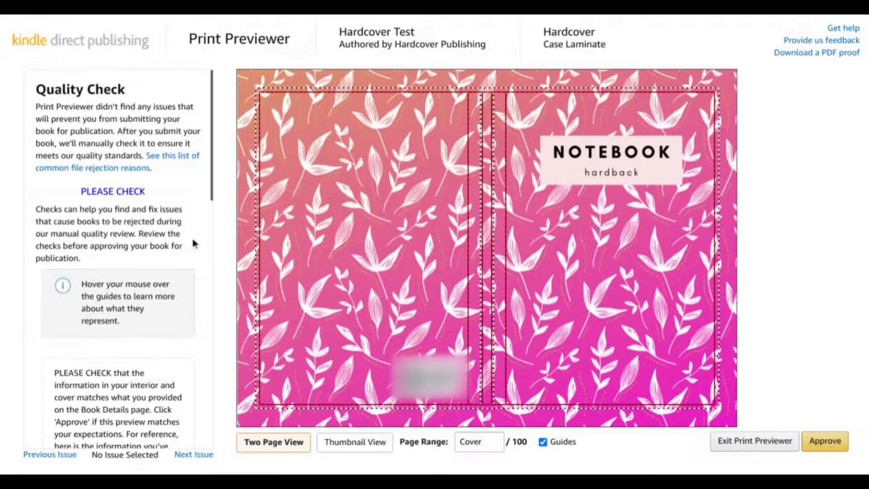
Step: Switch the Print Previewer to Thumbnail View and scroll through the lined page spreads
{"action": "scroll", "coordinate": [192, 240], "scroll_direction": "down", "scroll_amount": 1}
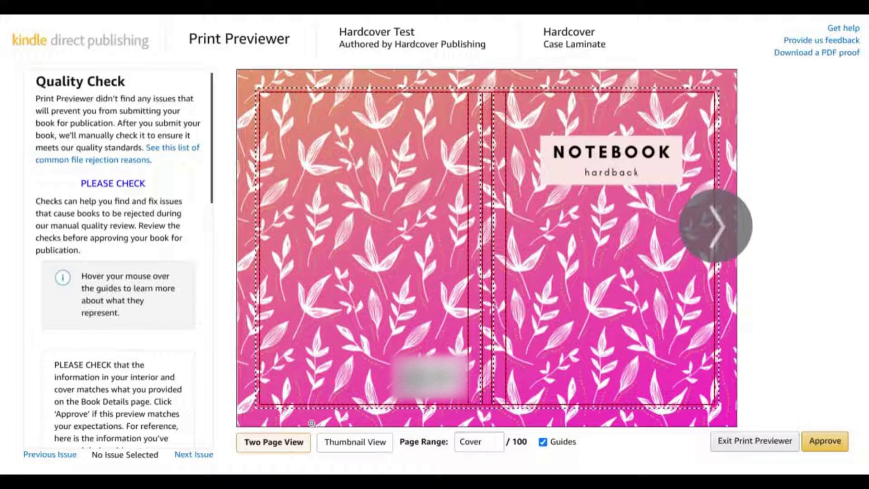
{"action": "left_click", "coordinate": [332, 438]}
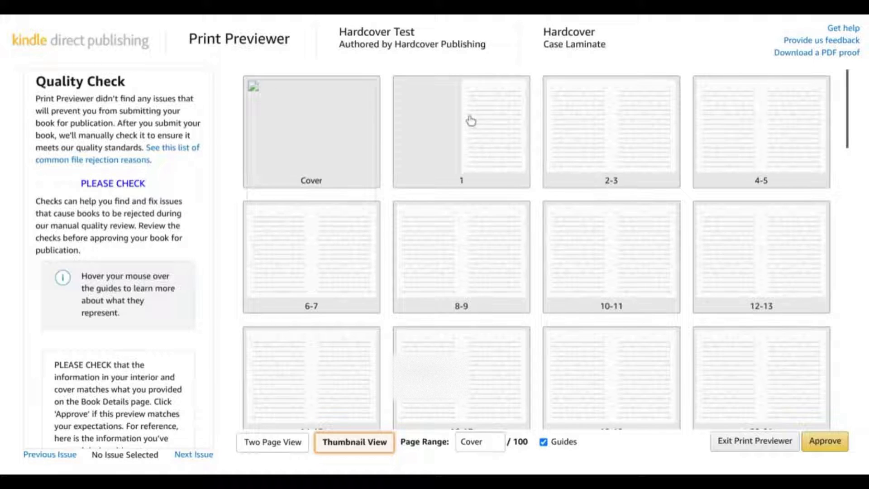
{"action": "scroll", "coordinate": [520, 132], "scroll_direction": "down", "scroll_amount": 10}
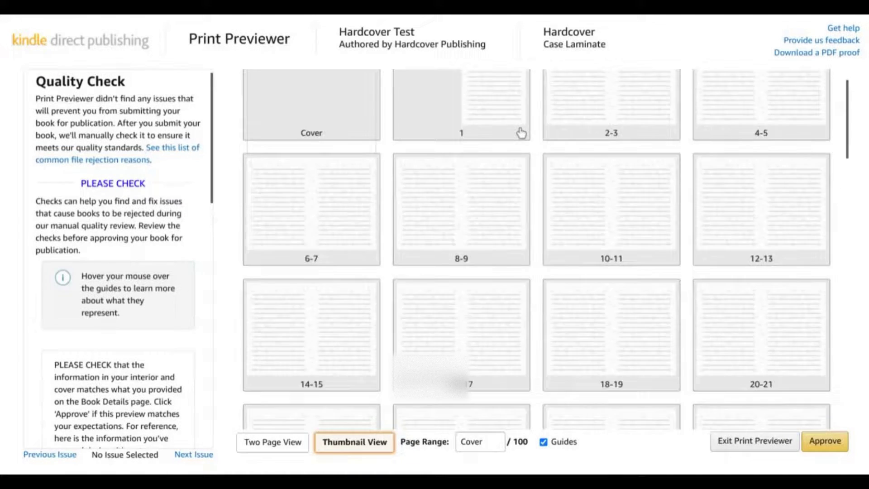
{"action": "scroll", "coordinate": [521, 132], "scroll_direction": "down", "scroll_amount": 10}
{"action": "scroll", "coordinate": [520, 132], "scroll_direction": "up", "scroll_amount": 20}
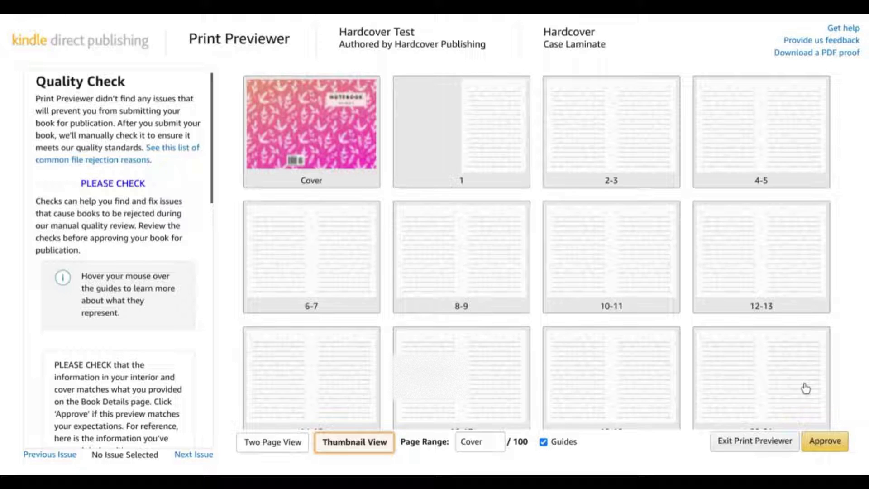
{"action": "left_click", "coordinate": [295, 445]}
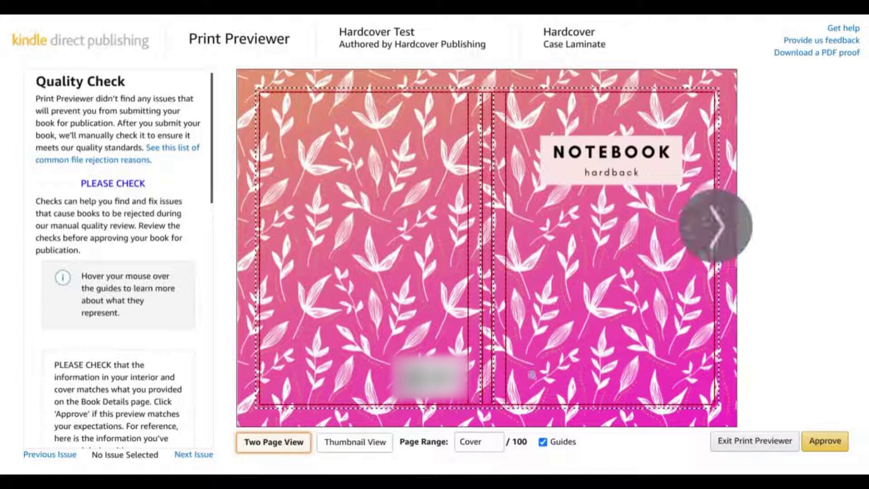